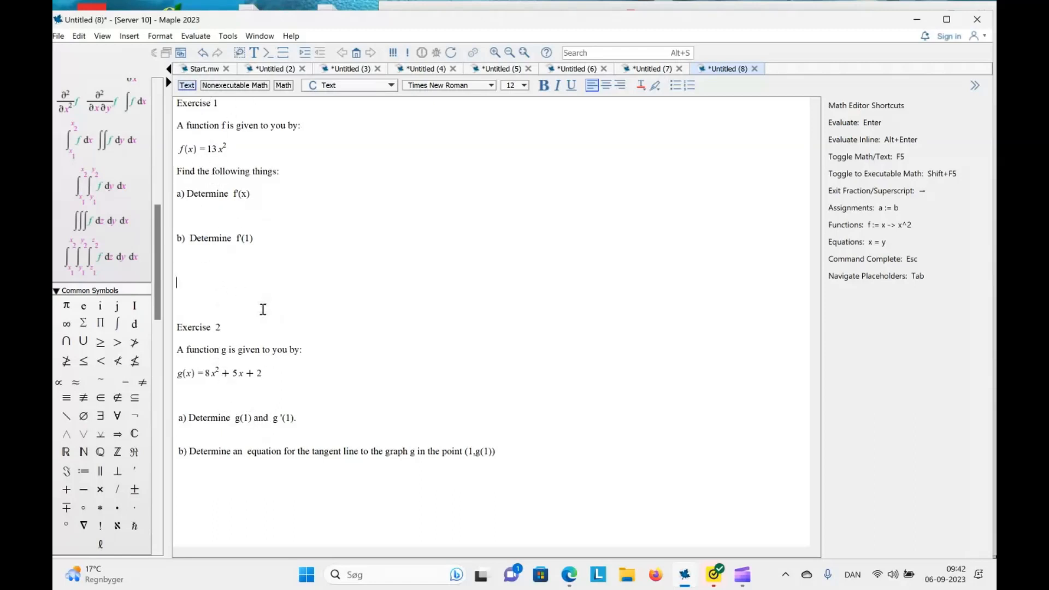
Enter f'(x) = 26x as a math expression on the empty line under part a) of Exercise 1
left_click(208, 193)
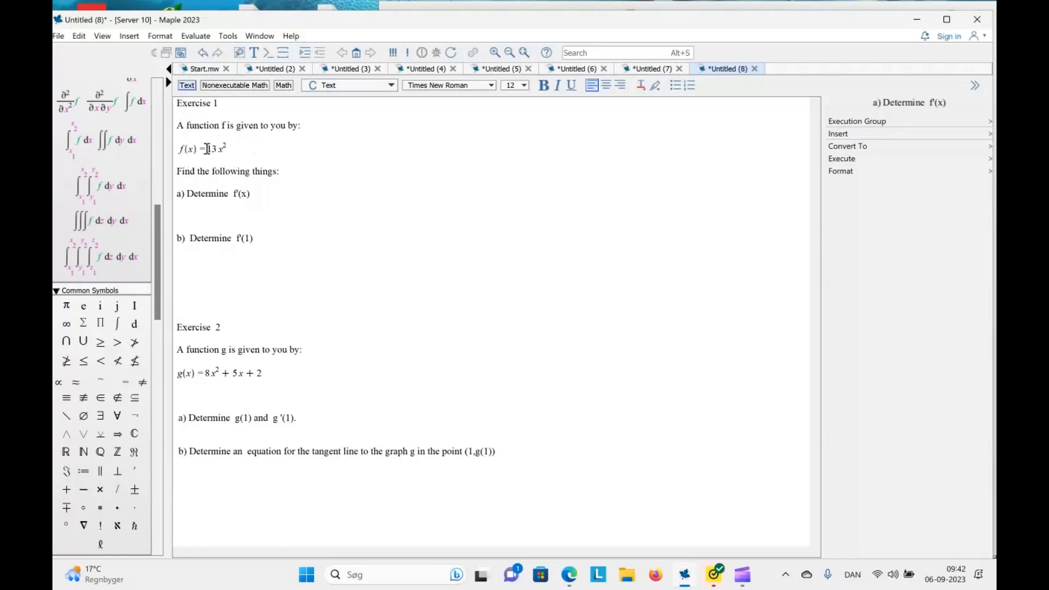
left_click(231, 211)
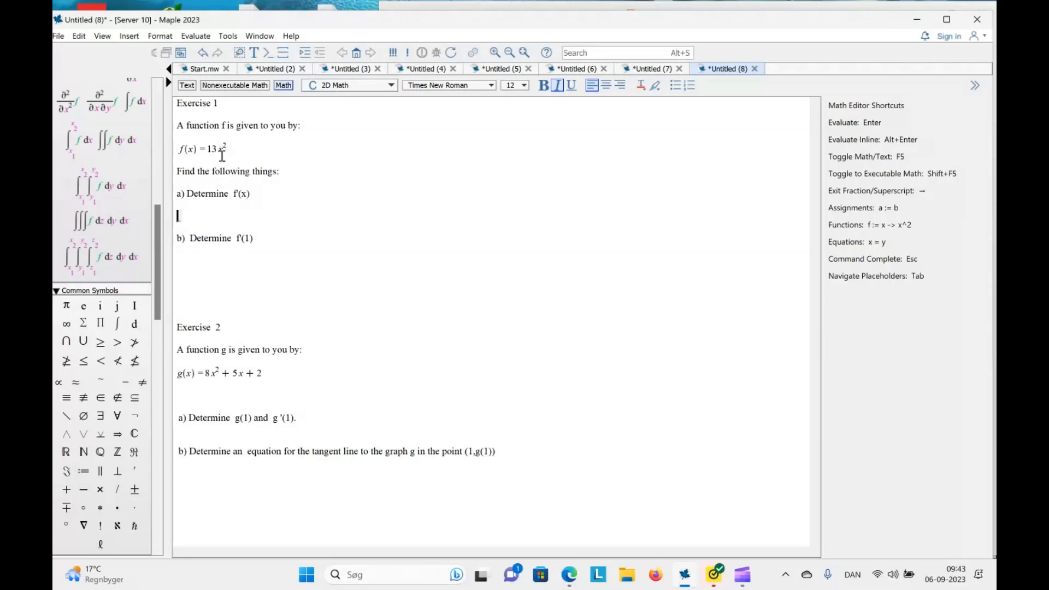
type("26 ")
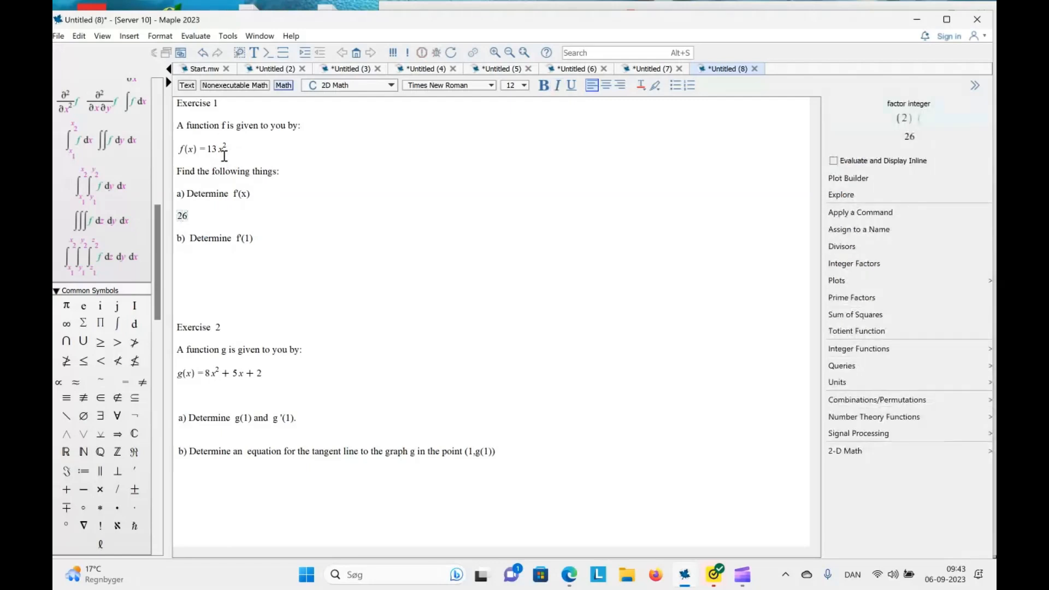
type("x")
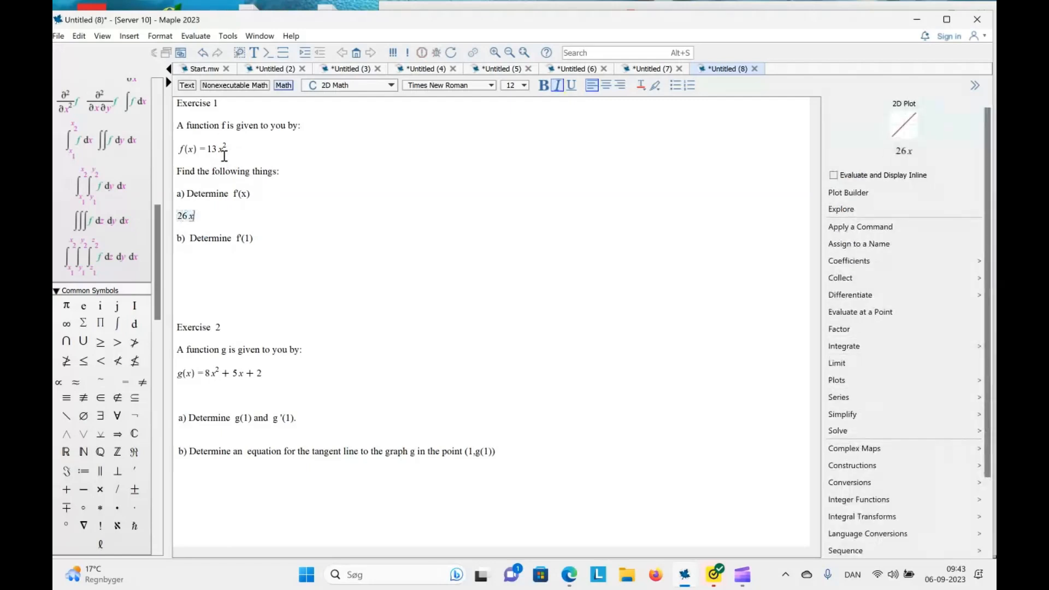
left_click(178, 216)
type("f'")
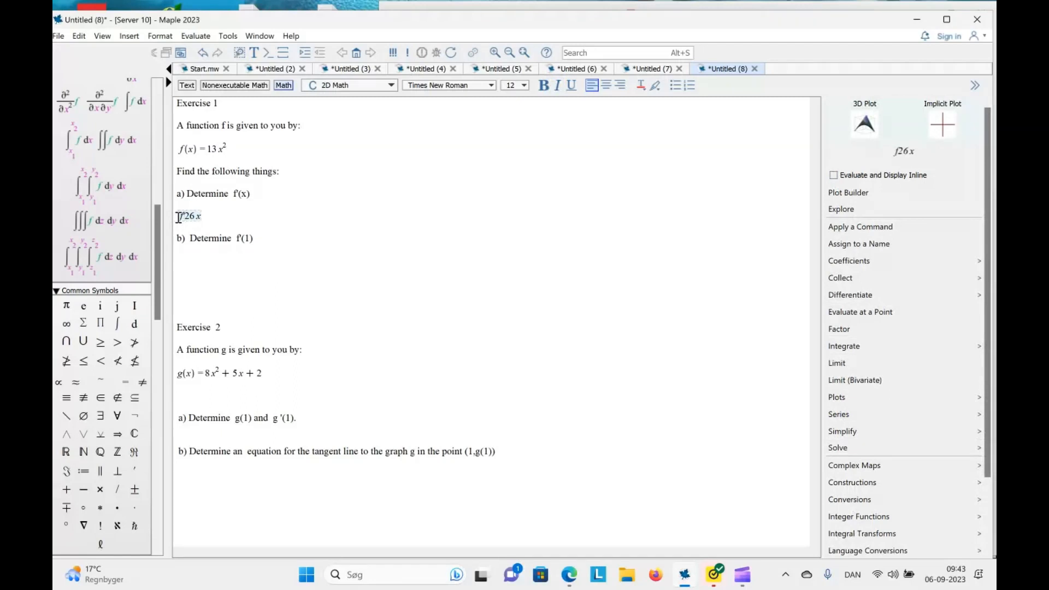
type("(x) =")
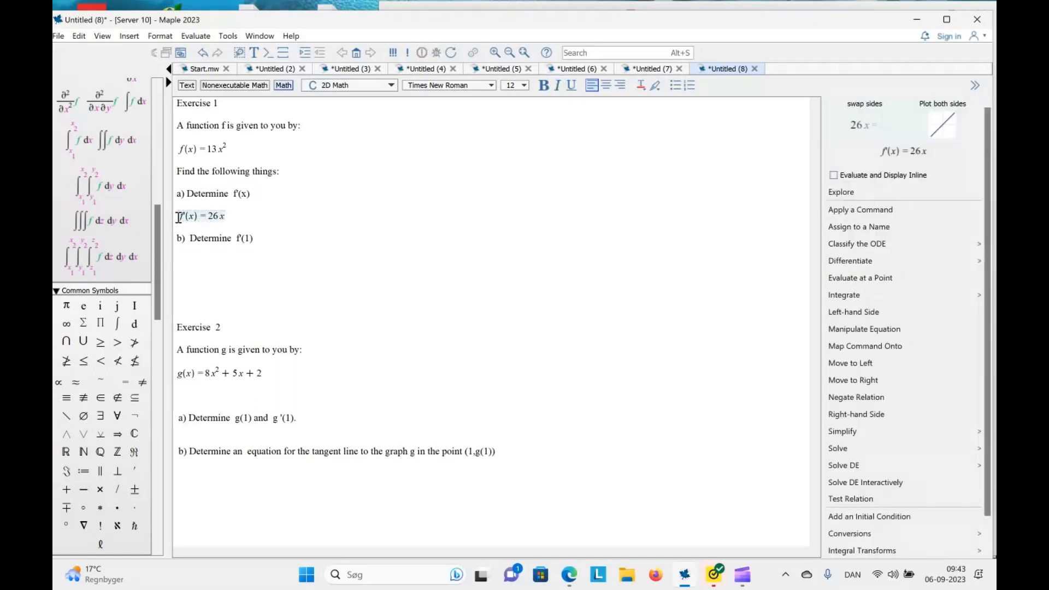
Write f'(1) = 26*1 = 26 as text on a new line below part b) of Exercise 1
left_click(272, 236)
key("Return")
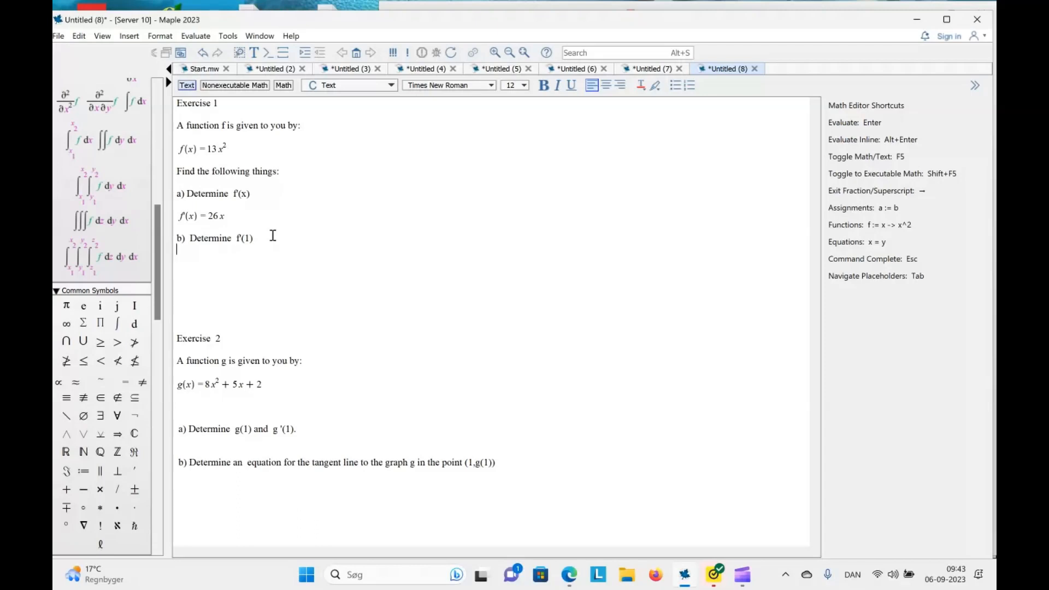
key("Return")
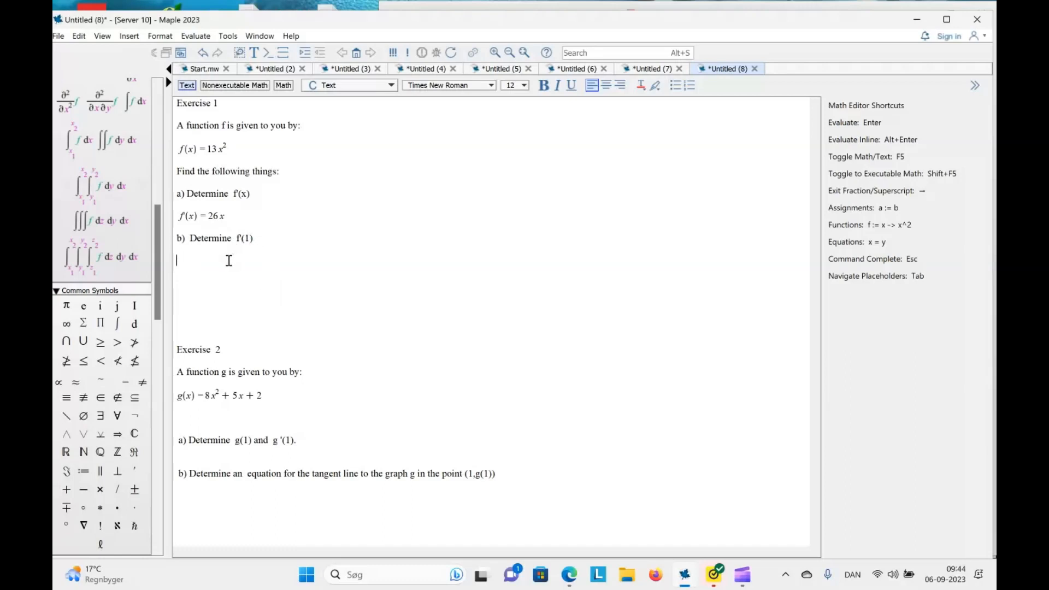
type("f'(")
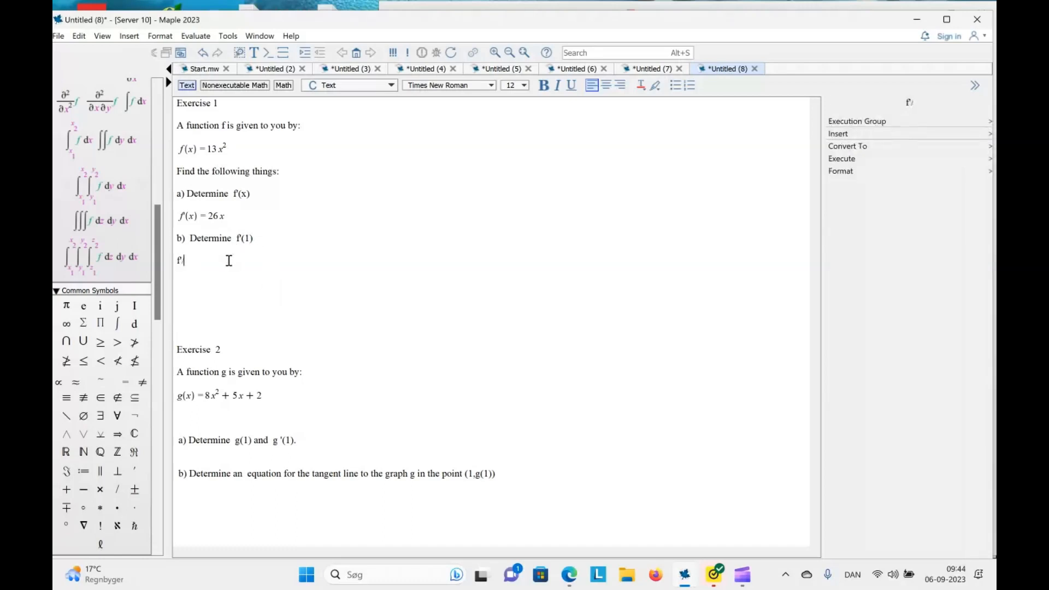
type("1) = 26*1 = 24")
key("BackSpace")
type("6")
Add the line f'(2) = 26*2 = 52 below the f'(1) calculation and remove a blank line above Exercise 2
key("Return")
type("f'(")
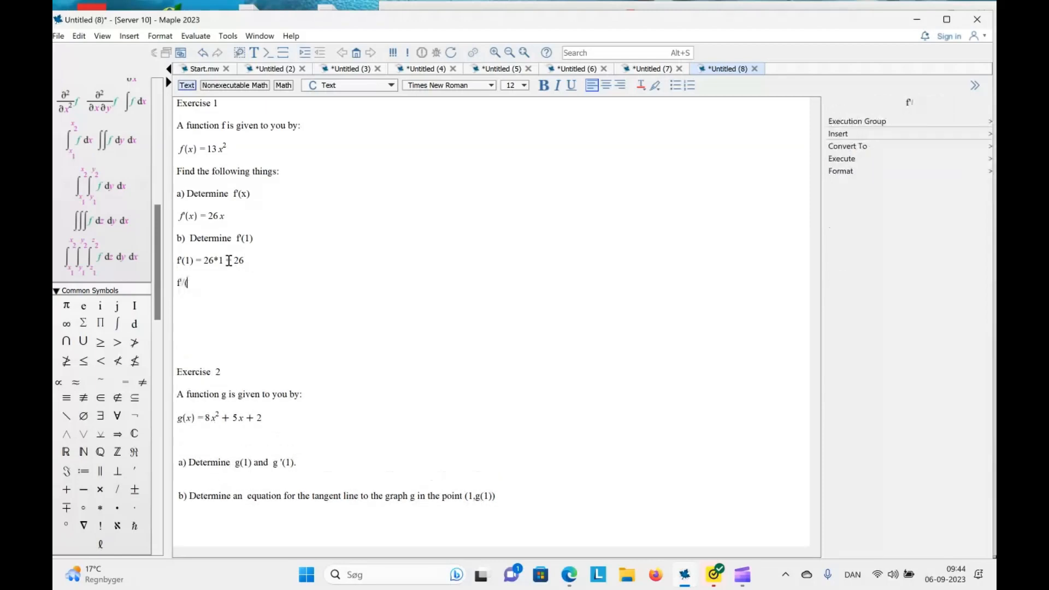
type("2) = 26*2 = 52")
left_click(223, 326)
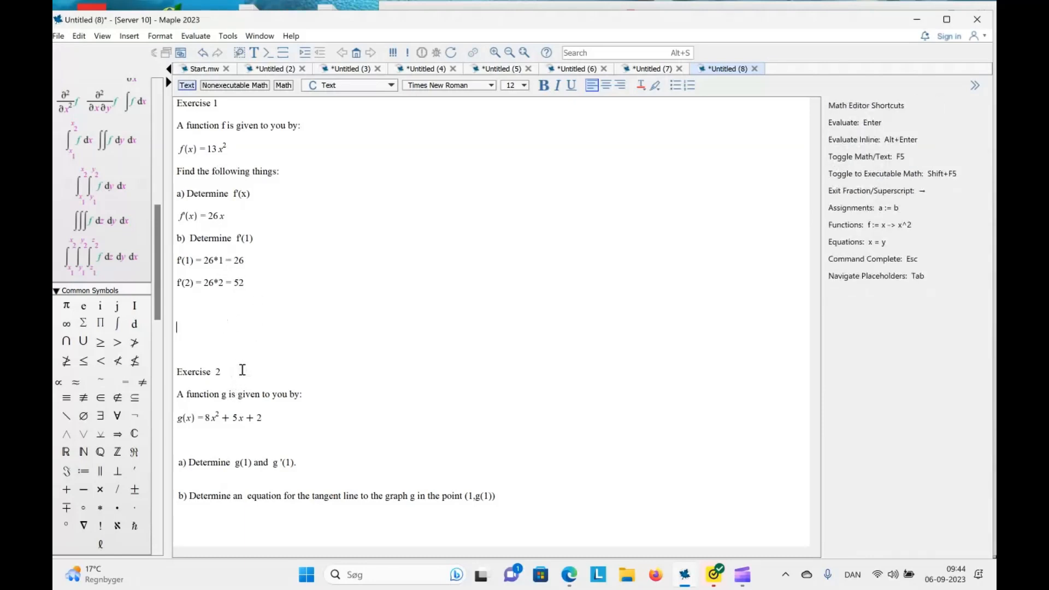
key("Delete")
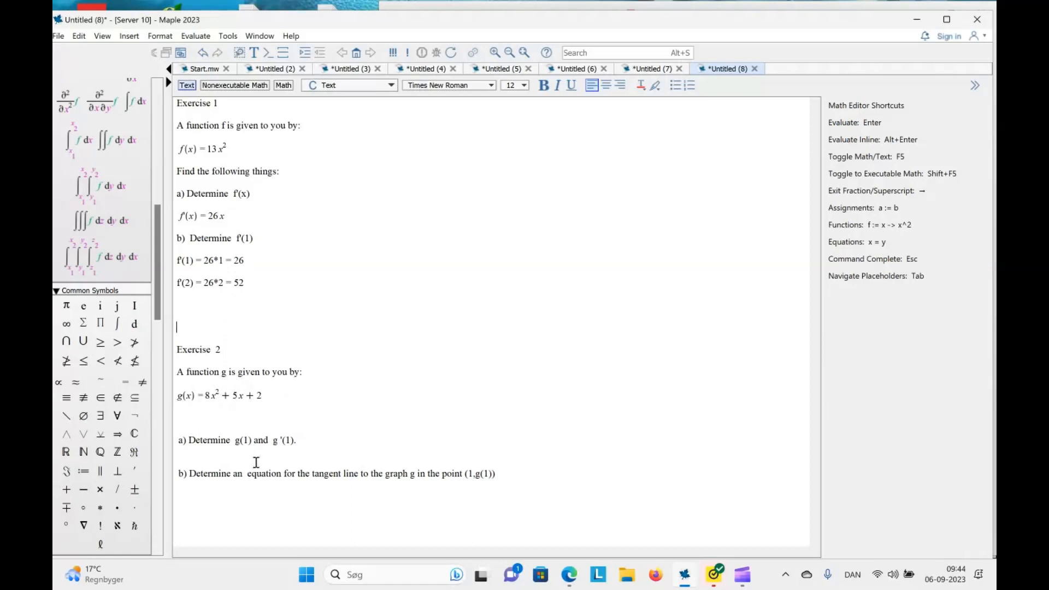
Enter g(1) = 8·1^2 + 5·1 + 2 = 15 in math mode on a new line under part a) of Exercise 2
right_click(227, 462)
left_click(204, 456)
key("Return")
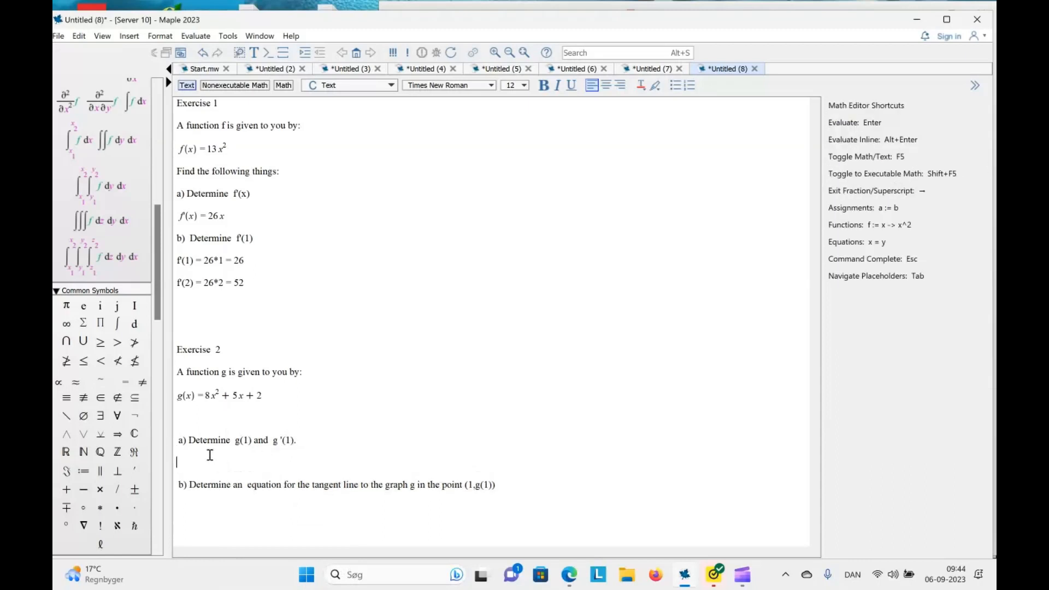
left_click(283, 85)
type("g(1) ")
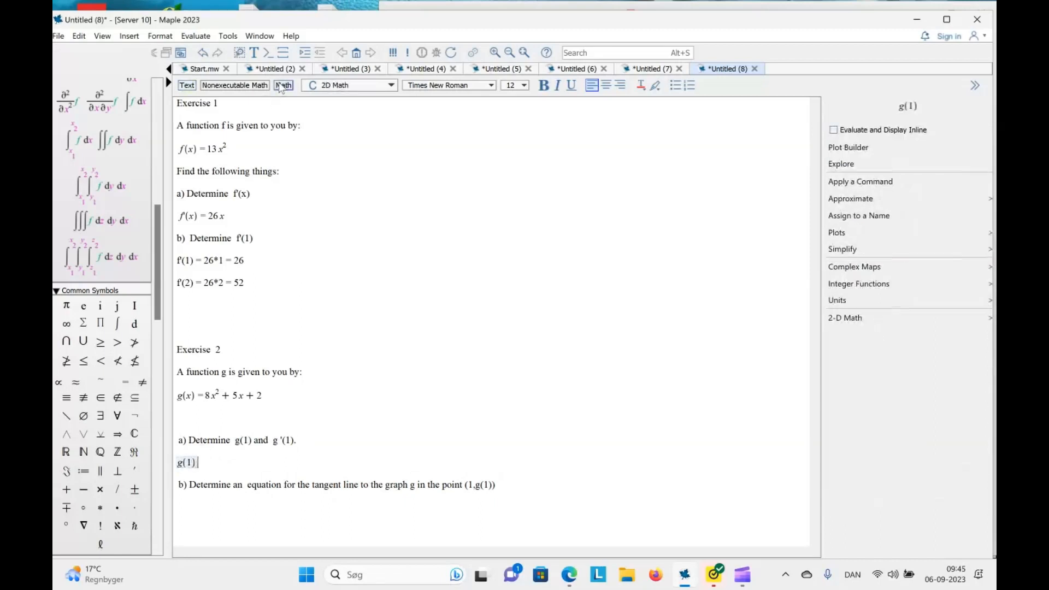
type("= 8")
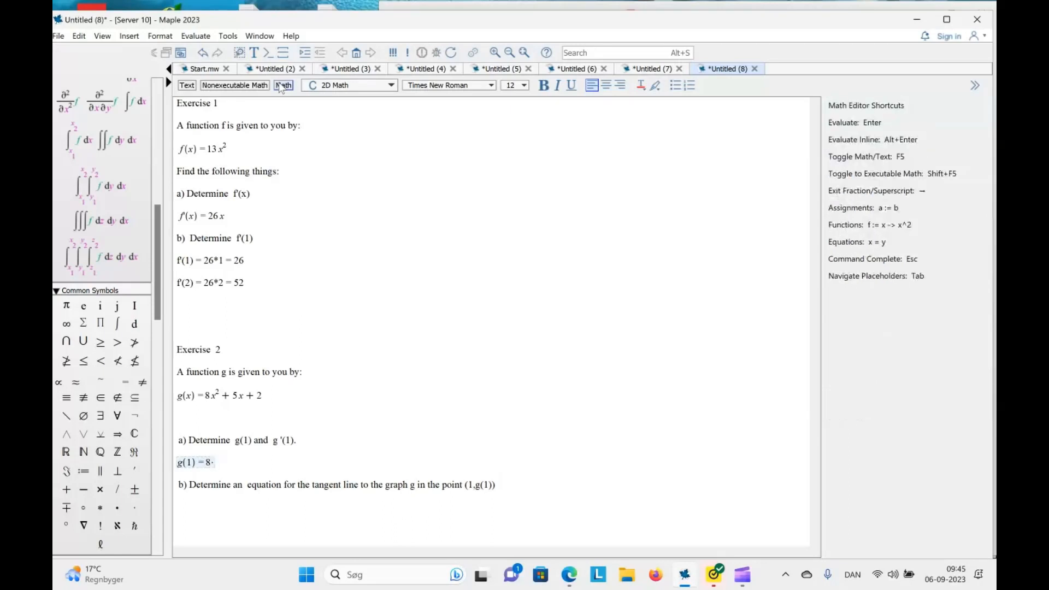
type("*1")
type("^2")
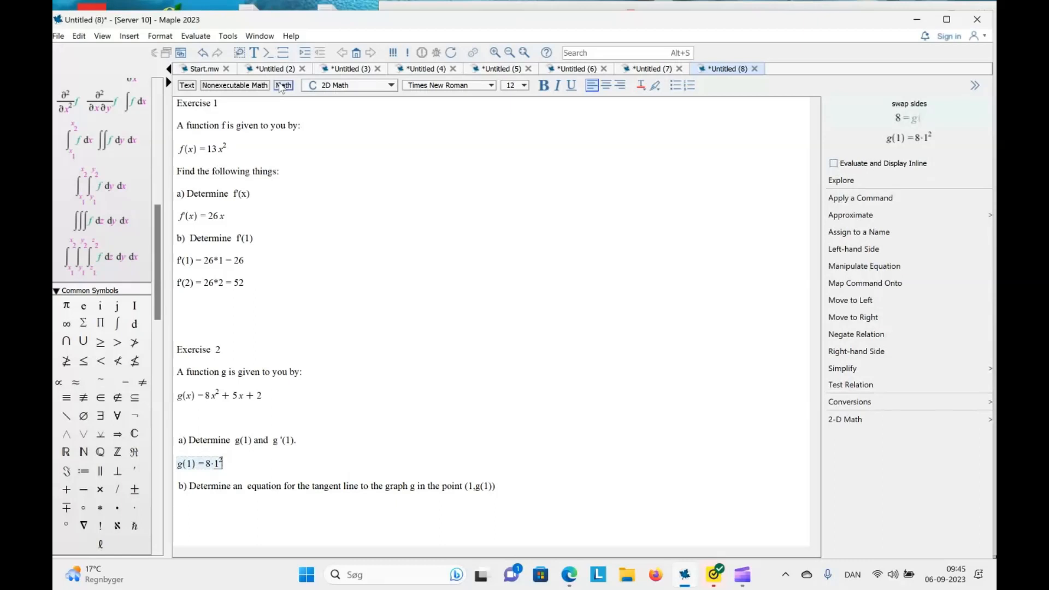
key("Right")
type("+")
type("5*1")
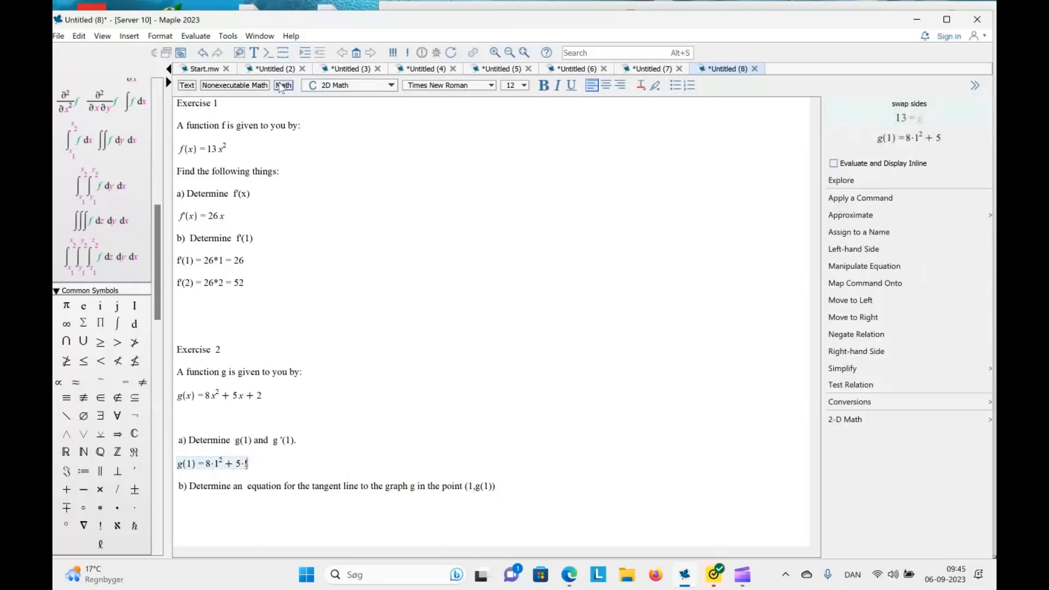
type("+2=")
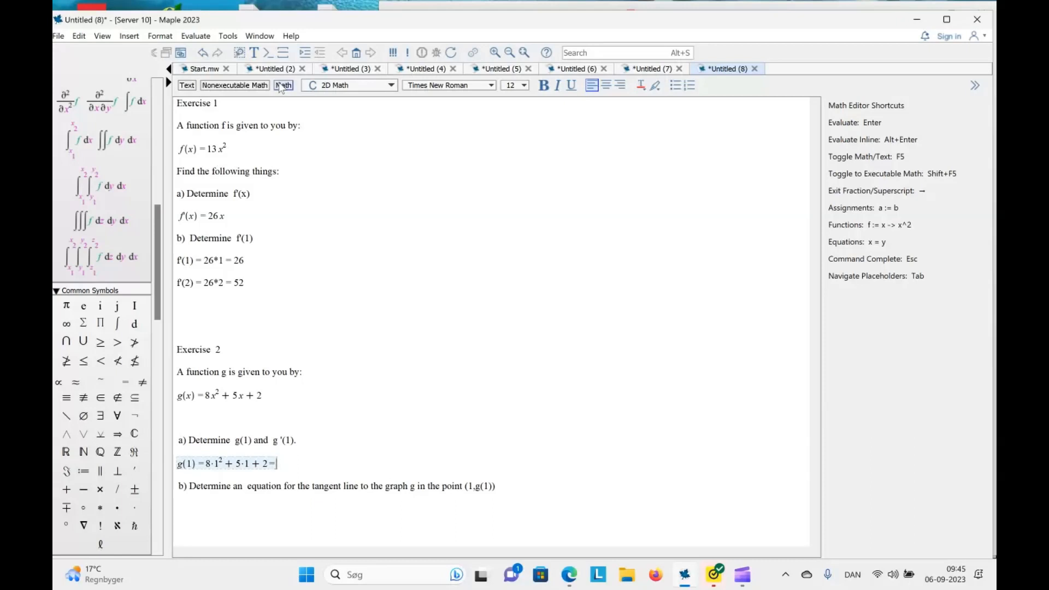
key("Return")
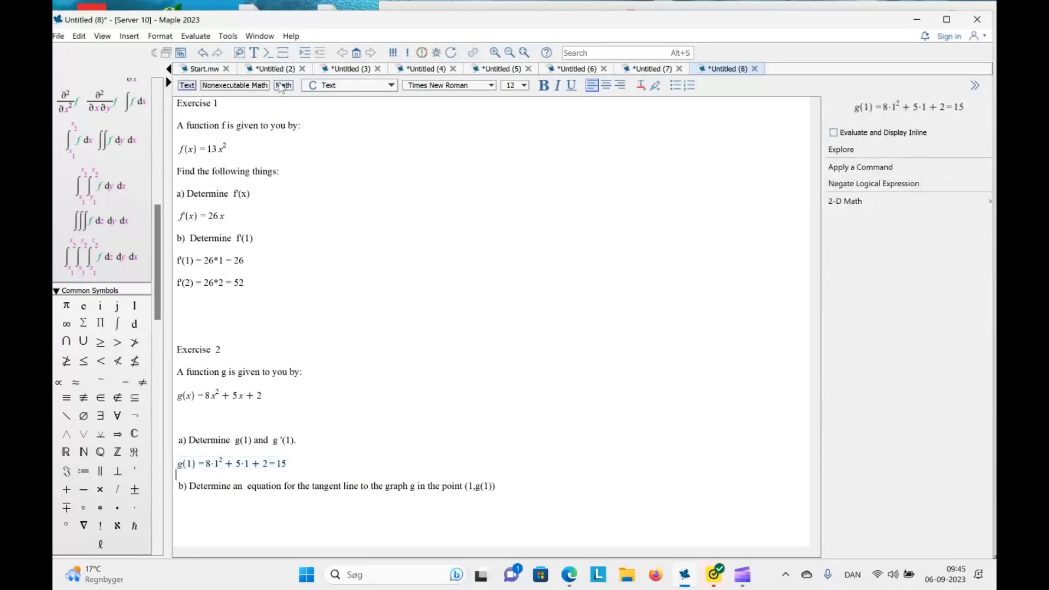
Begin a text line with g'(x) below the g(1) calculation, keeping it separate from part b)
type("g'")
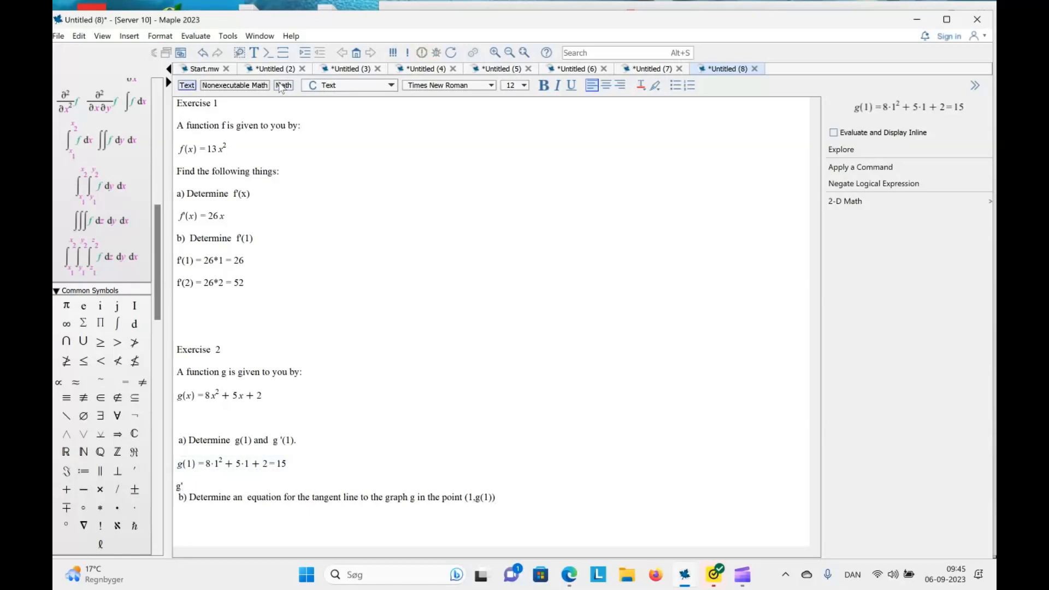
type("(1")
type(")")
key("Return")
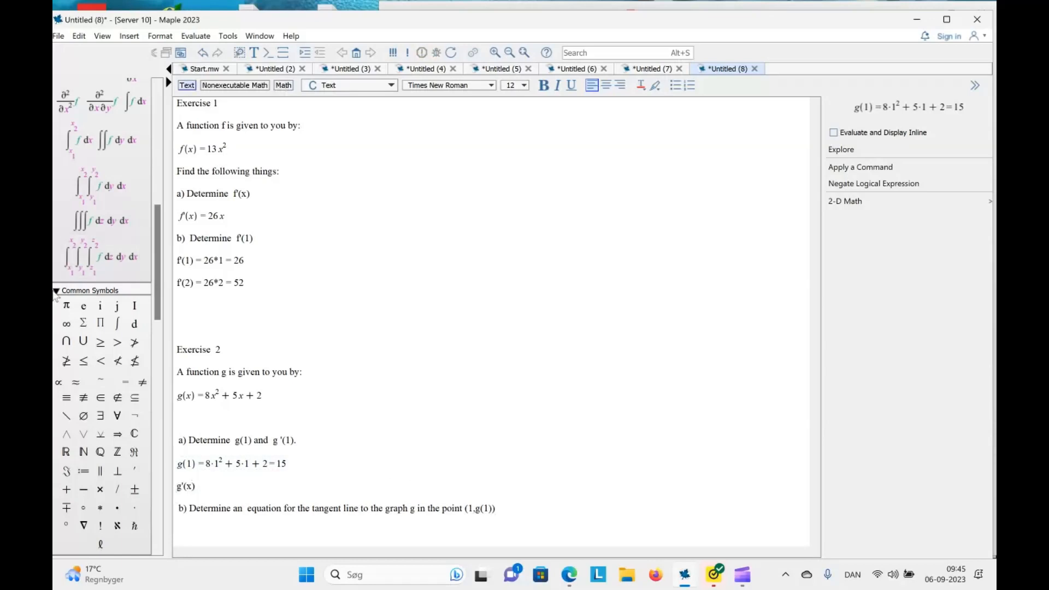
key("Down")
key("Down")
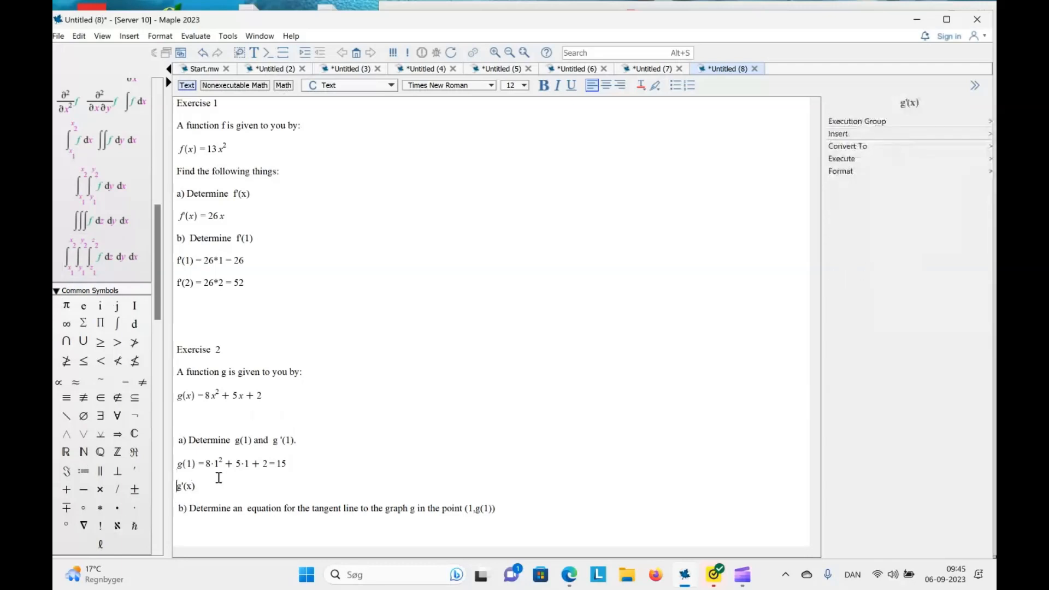
Extend the g'(x) line with the differentiated expression = 8*2x +5 =
left_click(202, 486)
type("=")
type("8*\"")
key("BackSpace")
type("2=")
key("BackSpace")
type("+")
type("5 =")
left_click(217, 485)
type("z")
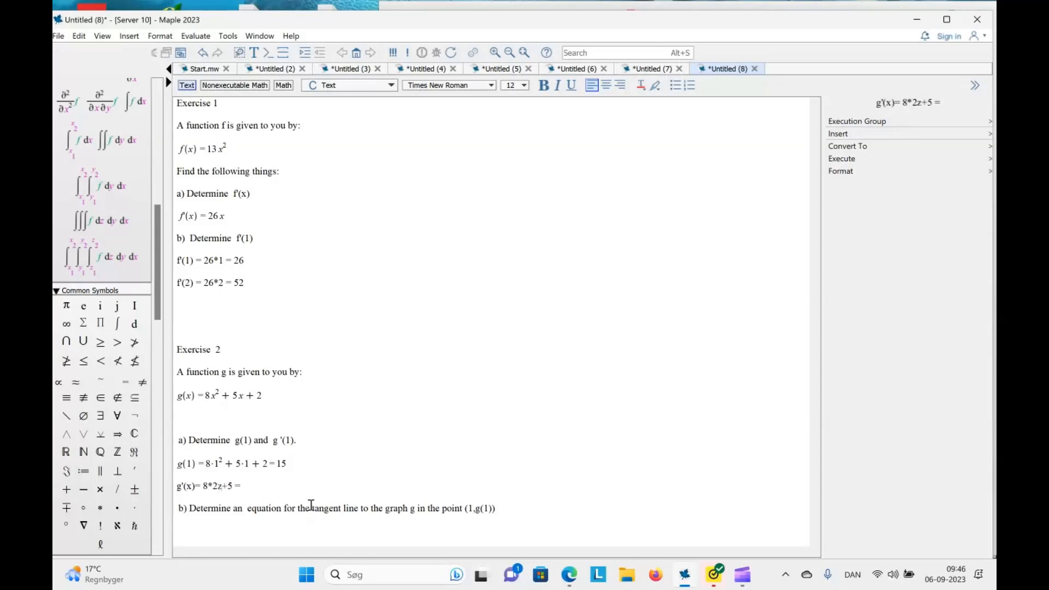
key("BackSpace")
type("x")
Append the simplified form 16x+5 at the end of the g'(x) line
left_click(276, 490)
type("1")
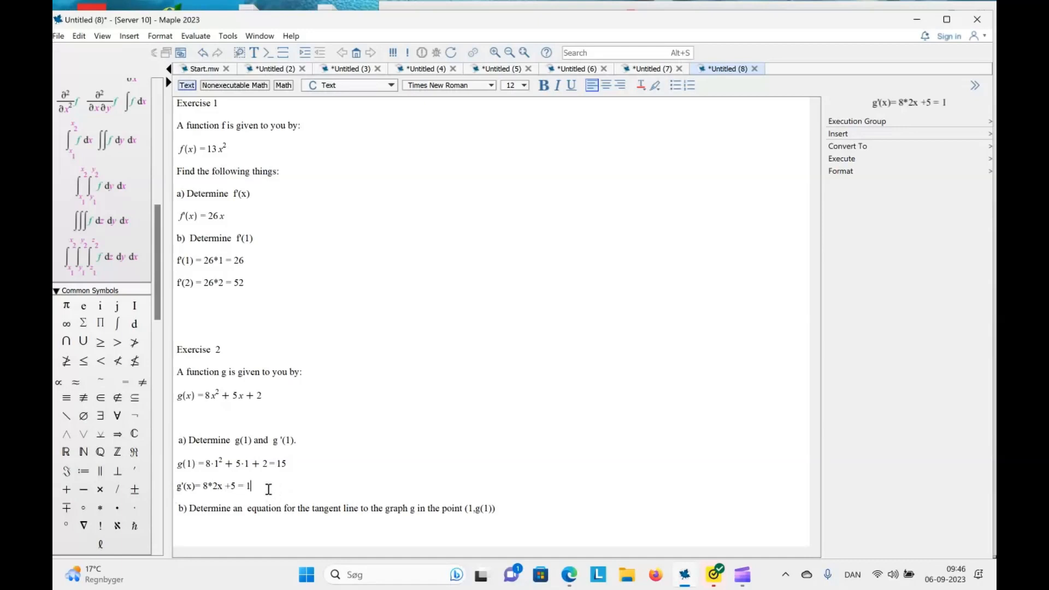
type("6+5")
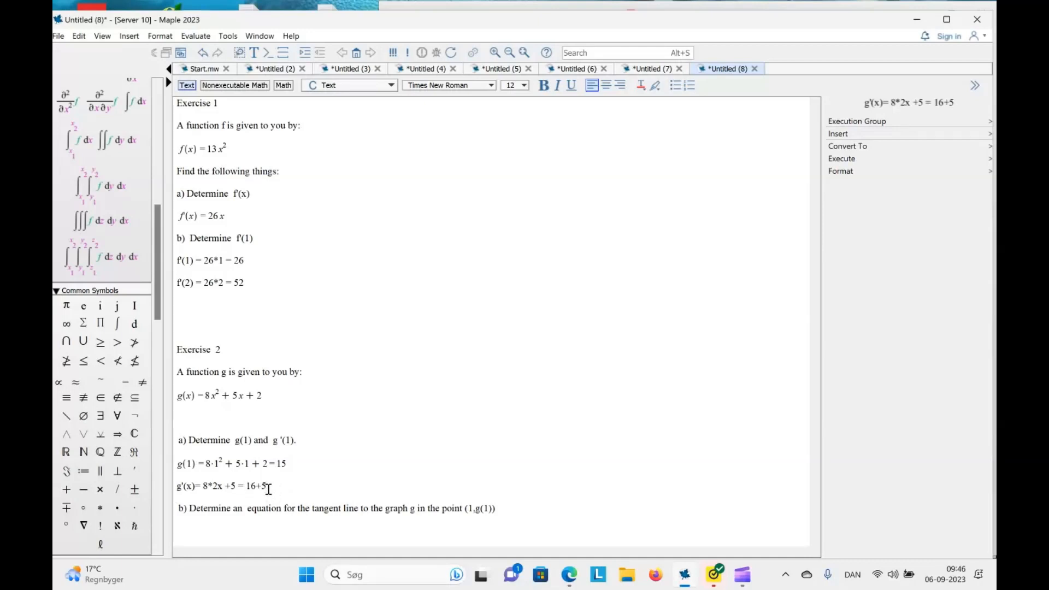
key("Left")
key("Left")
type("x")
Write g'(1) = 16*1+ 5 = 21 on a new line below the g'(x) expression
key("Return")
type("g'")
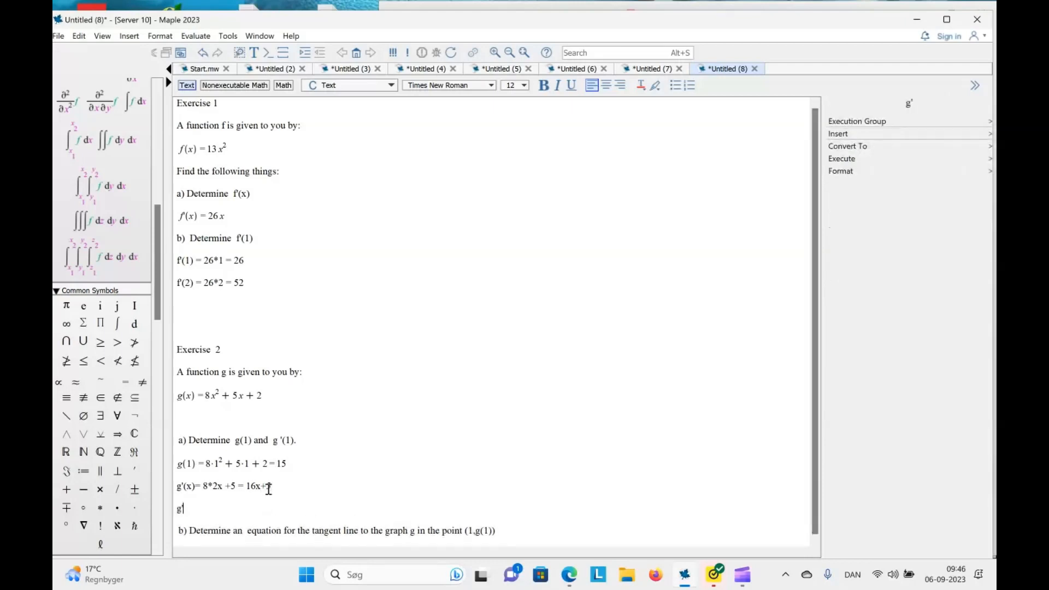
type("(1) = 16*!")
key("BackSpace")
type("1+ 5 =")
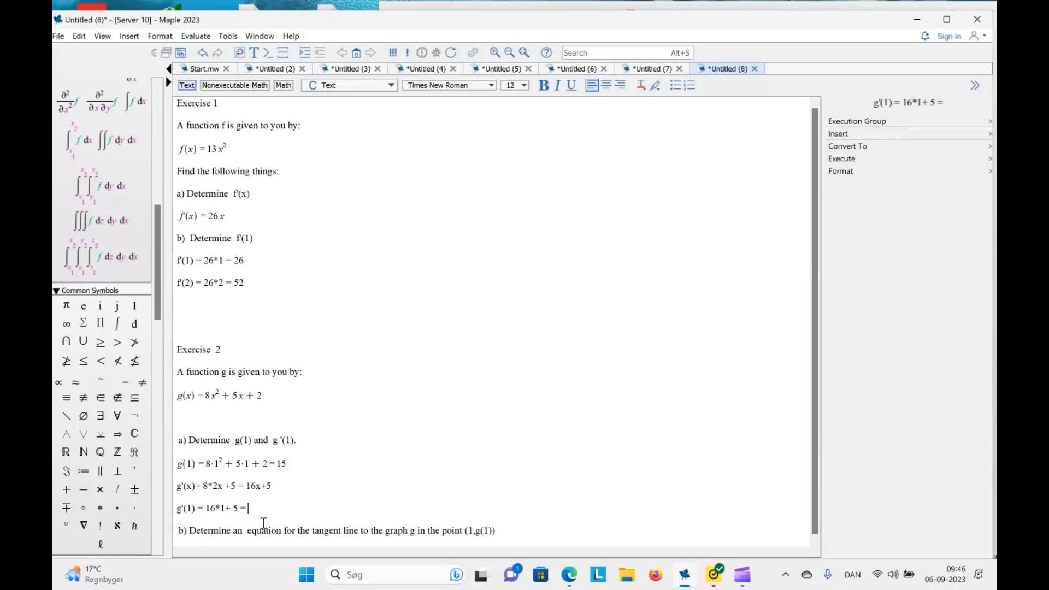
type(" 21")
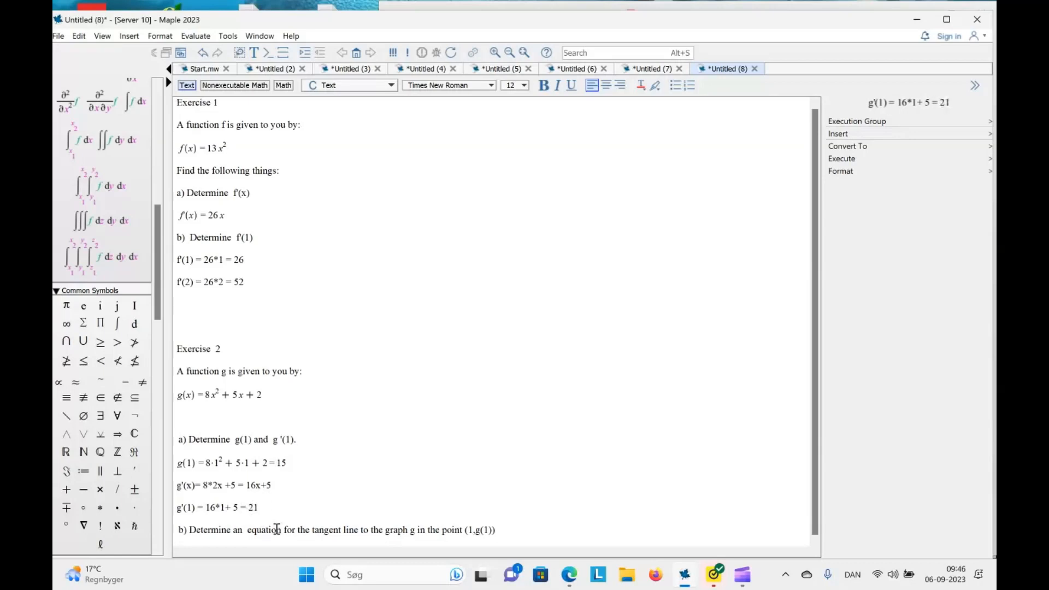
Enter the tangent point (1,15) on a new line below part b) of Exercise 2
left_click(541, 531)
key("Return")
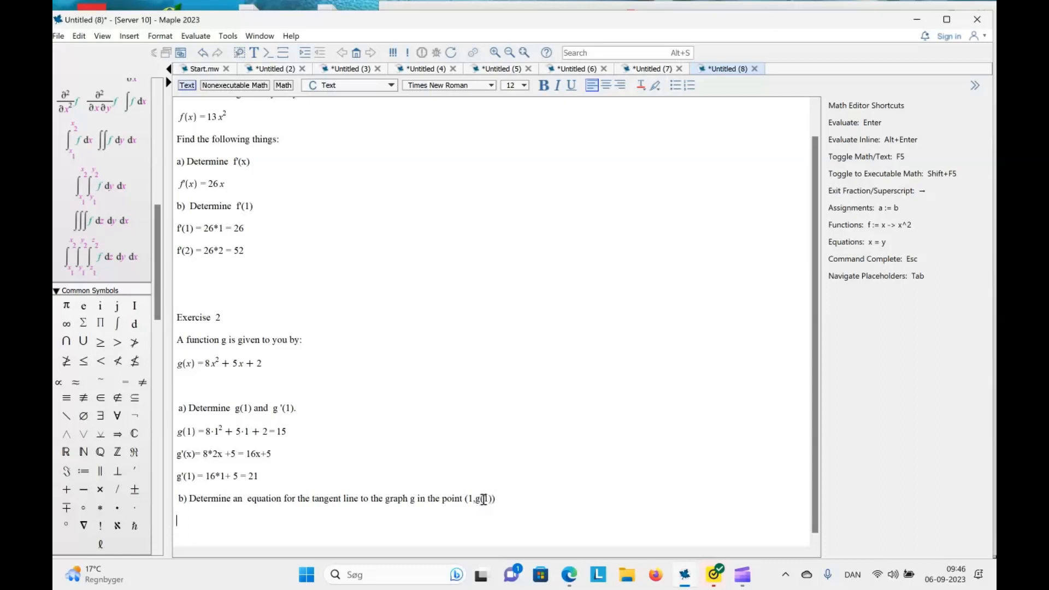
left_click(502, 499)
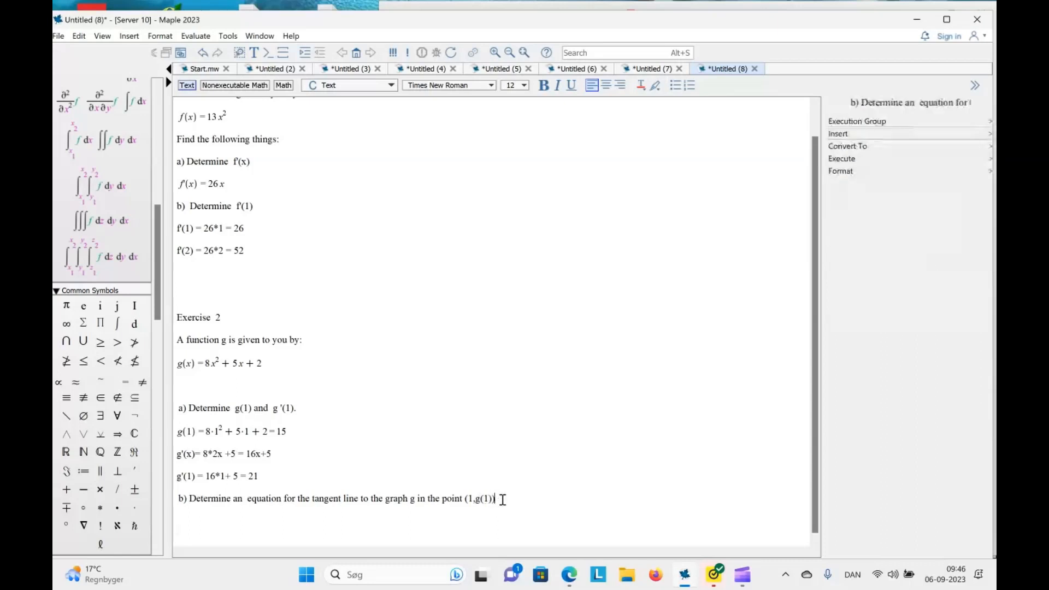
key("Return")
type("(1")
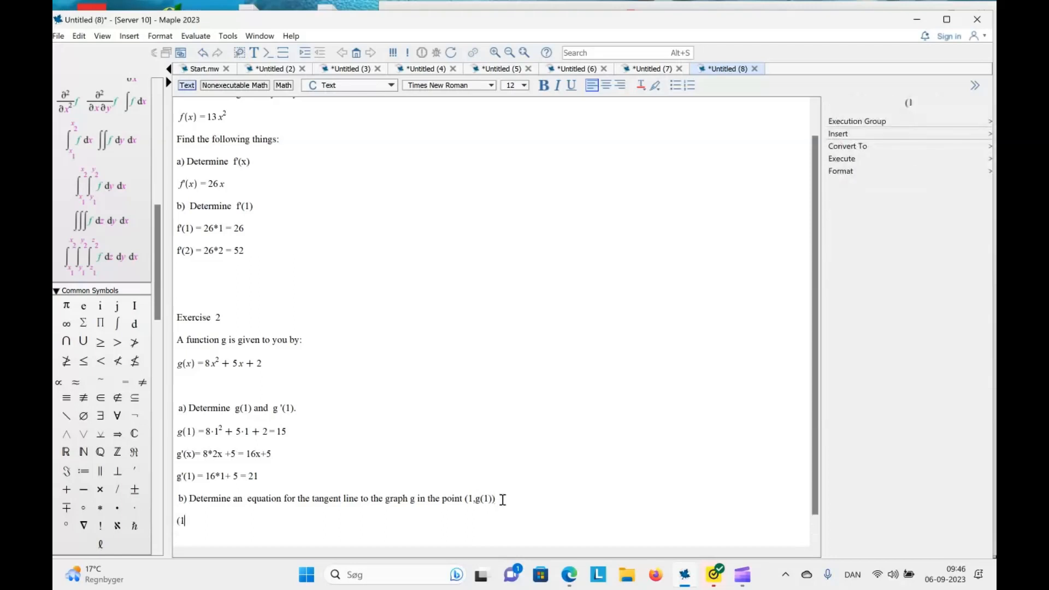
type(".15)")
key("Return")
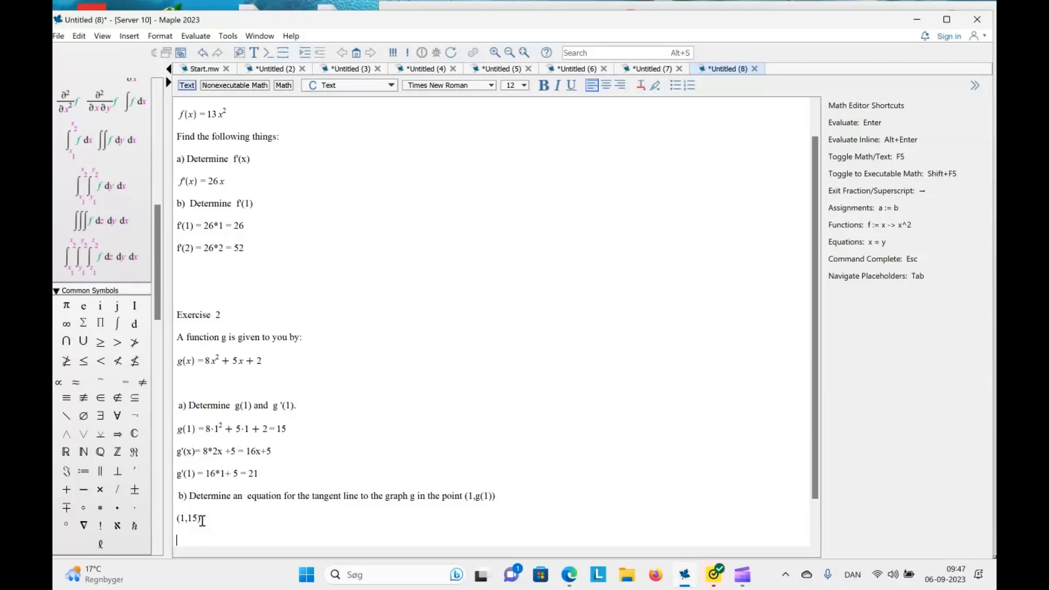
Add the line "formula for tangent" below the point (1,15), leaving a blank line between them
key("Return")
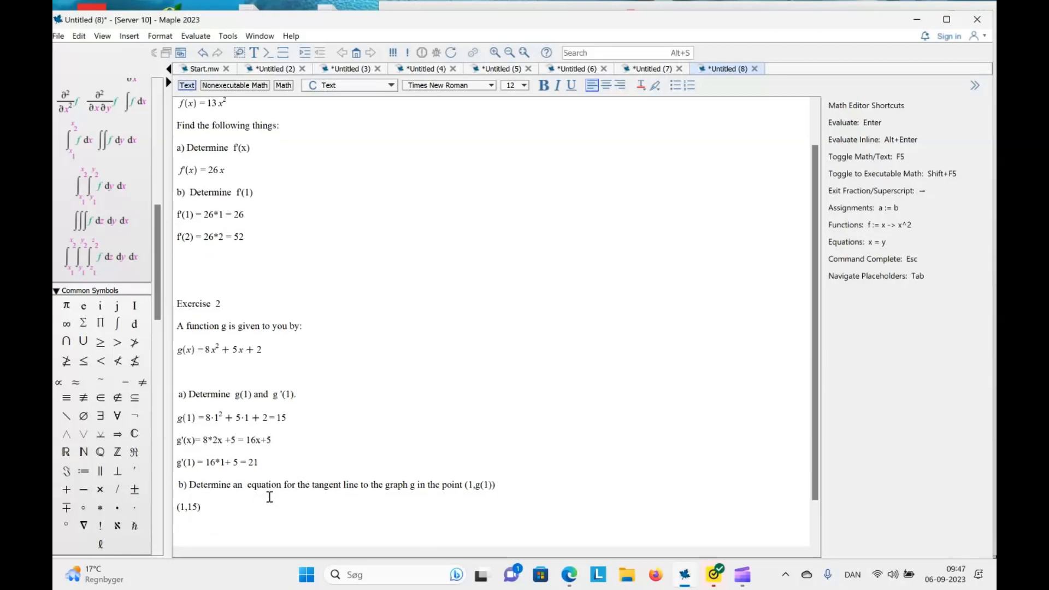
key("Return")
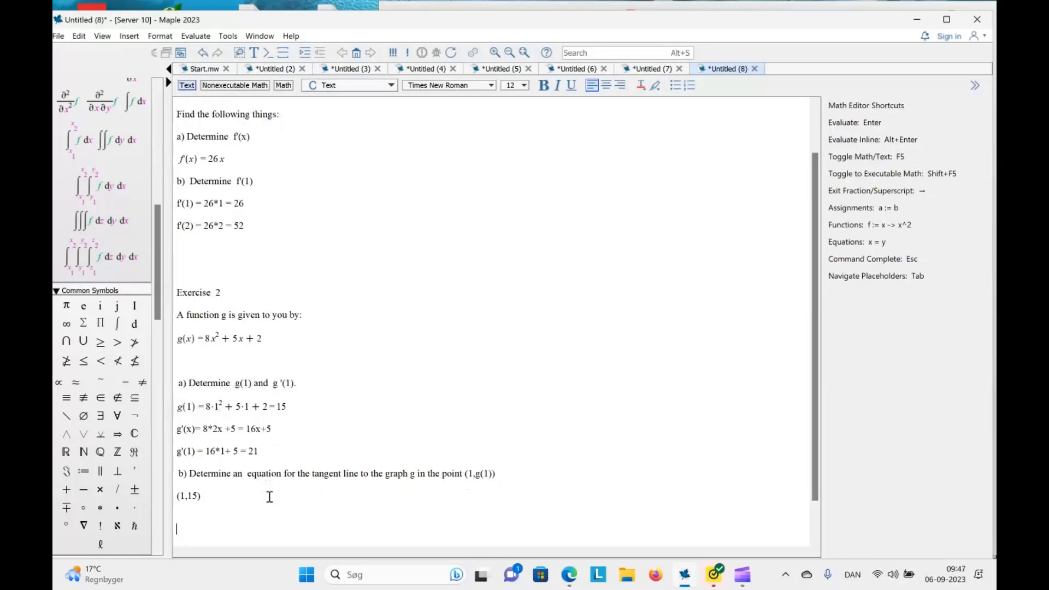
type("forn")
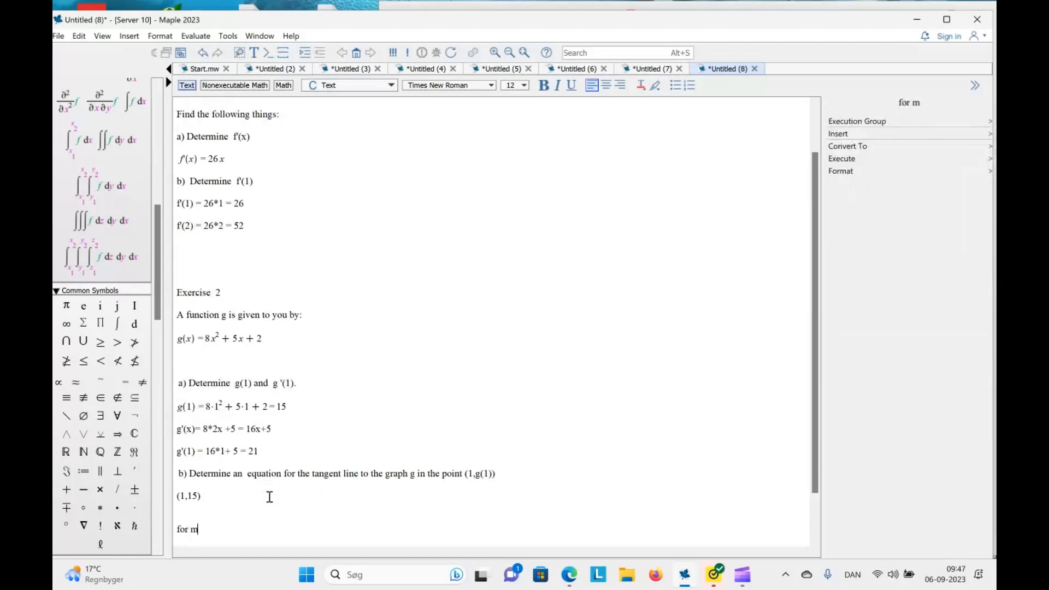
type("ula")
key("BackSpace")
key("BackSpace")
key("BackSpace")
key("BackSpace")
type("mula for tang")
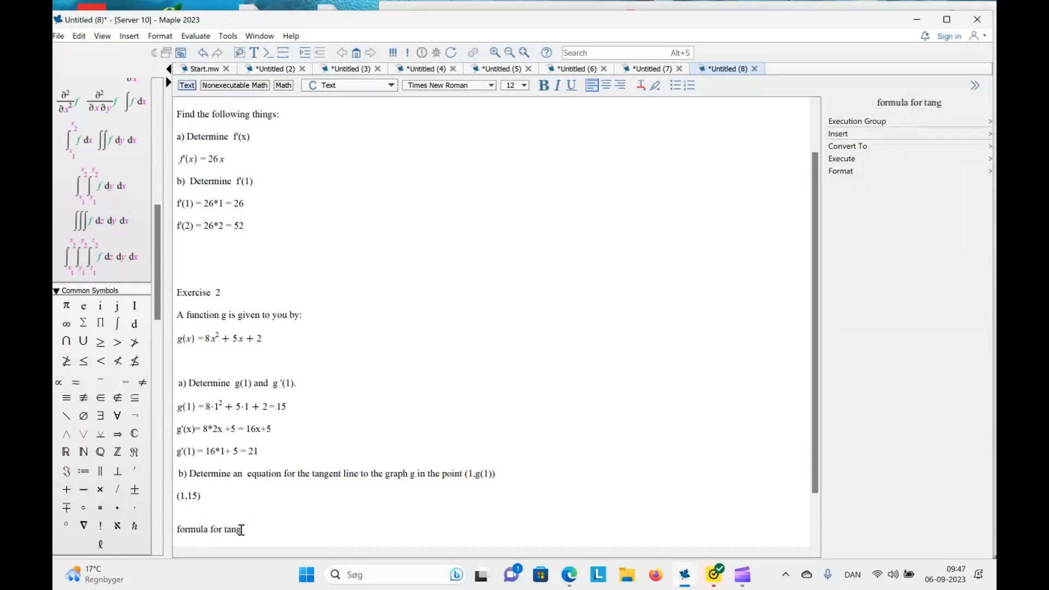
type("ent")
key("Return")
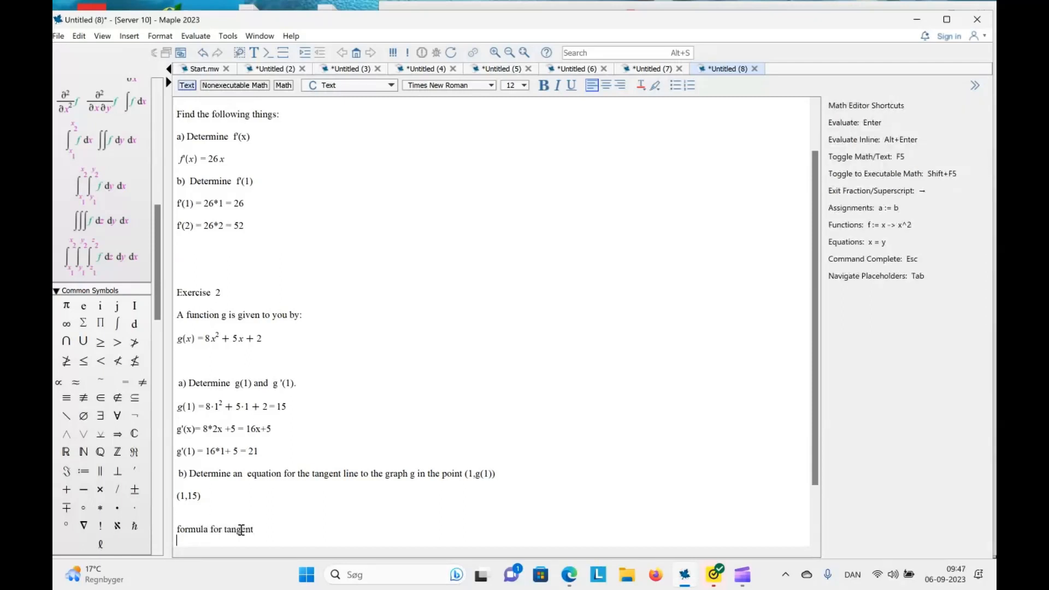
Write the tangent formula y = f(x0) +f'(x) (x-x0) directly under the "formula for tangent" line
type("y")
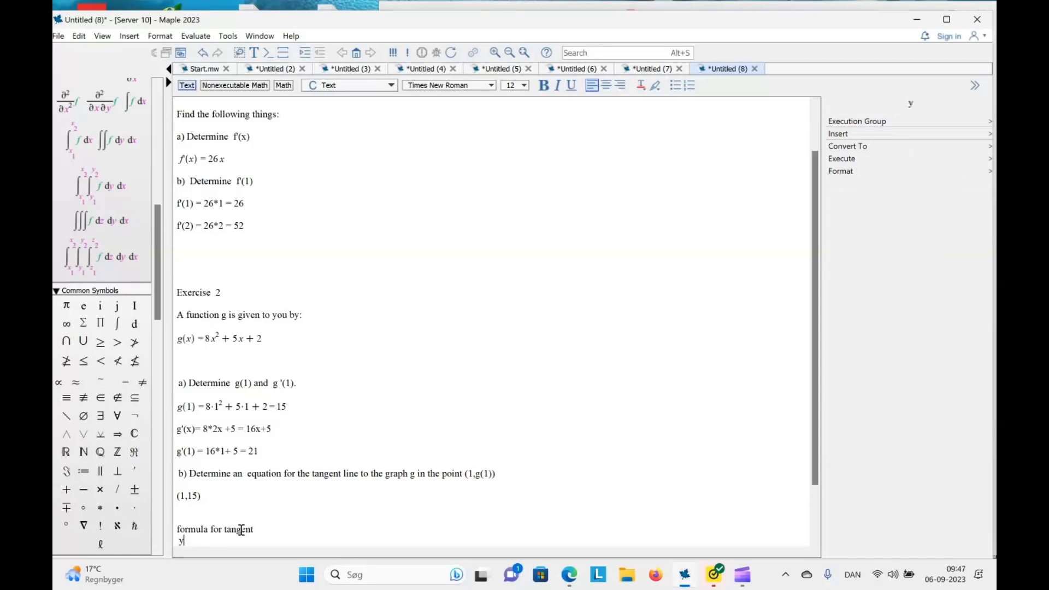
type(" = x0 + x(-x0)")
left_click(193, 542)
type("f(x0)")
key("Right")
key("Right")
type("f'(x)")
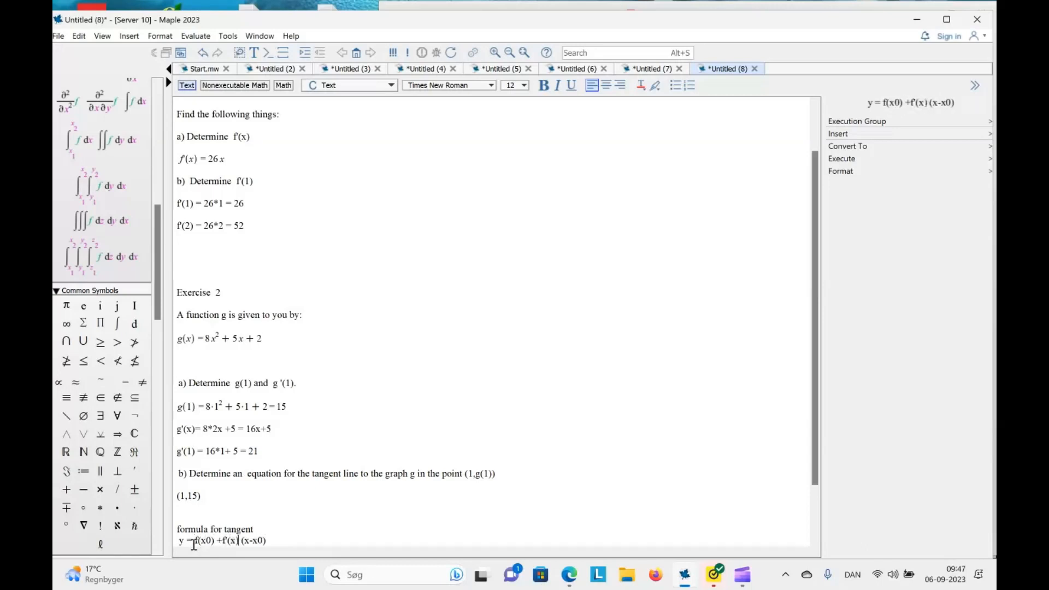
Rename the function from f to g in both terms of the tangent formula, giving y = g(x0) +g'(x) (x-x0)
key("BackSpace")
type("g")
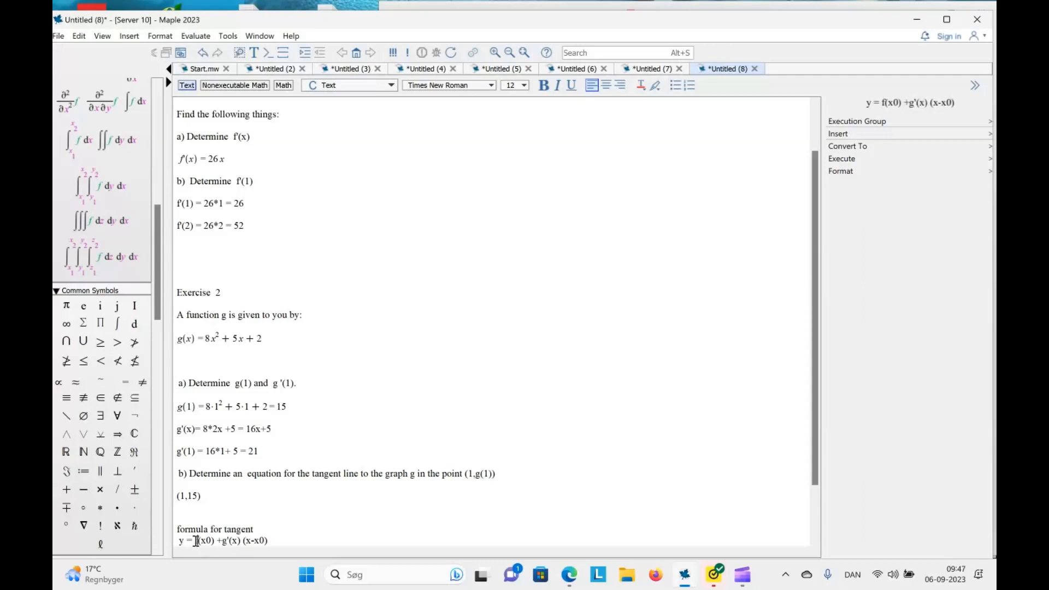
double_click(196, 541)
type("g")
left_click(307, 534)
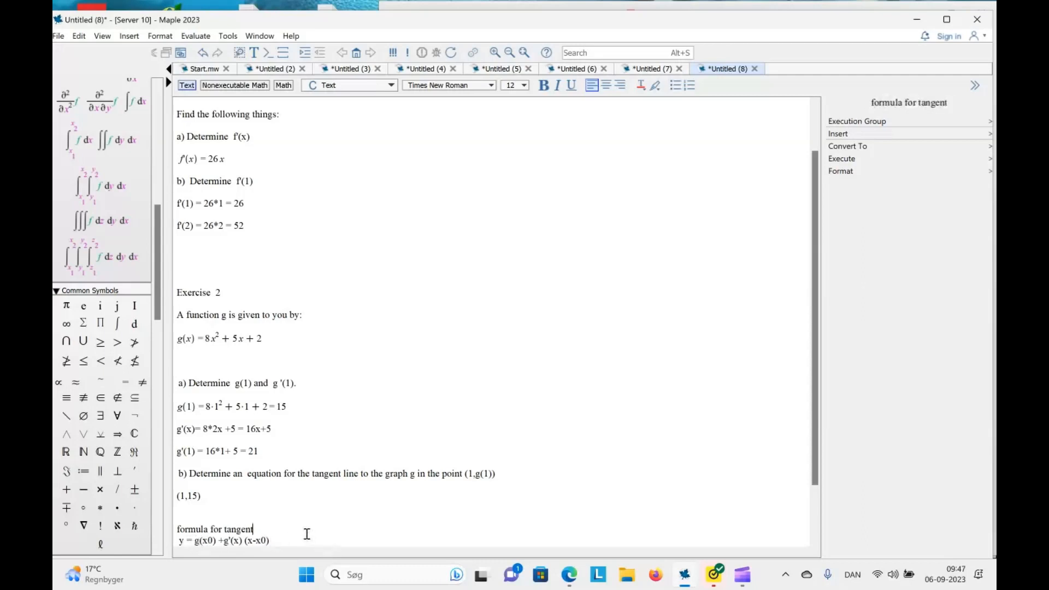
Write the tangent equation with values inserted, y= 15 + 21(x-1), on a new line below the general formula
left_click(293, 539)
key("Return")
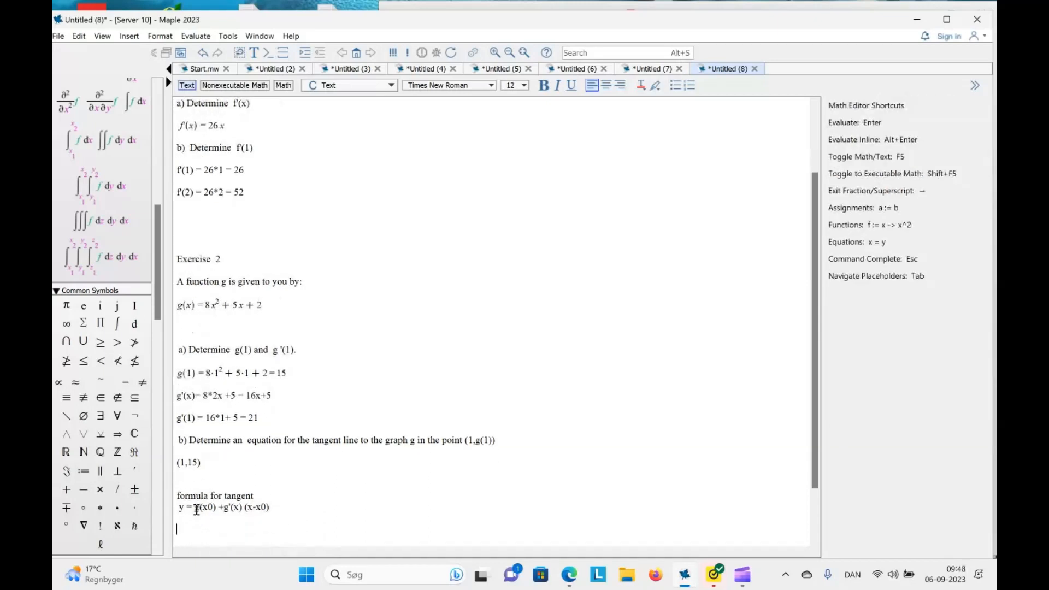
left_click_drag(195, 509, 216, 510)
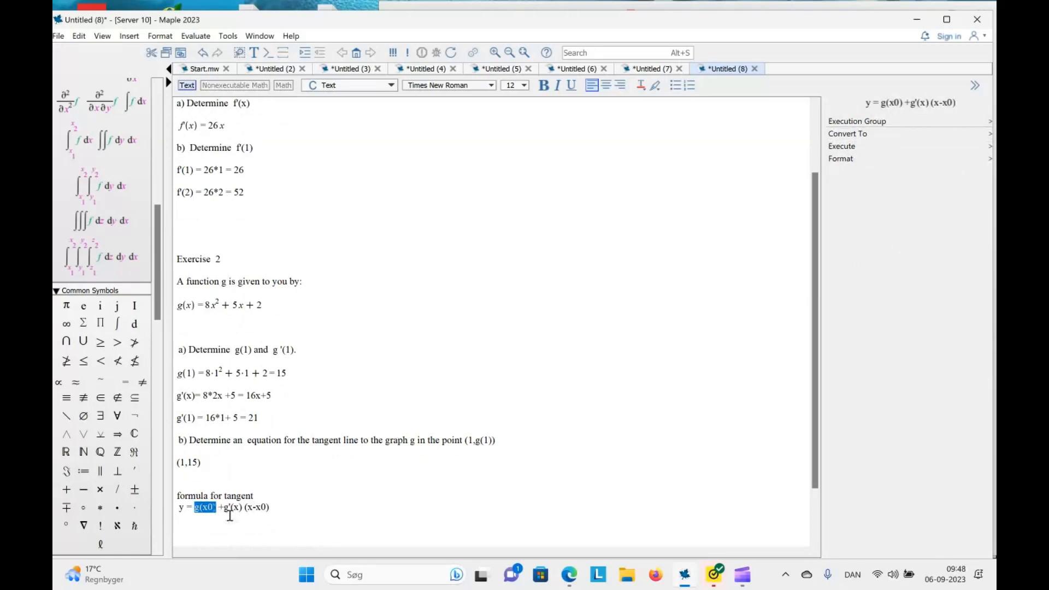
left_click(208, 533)
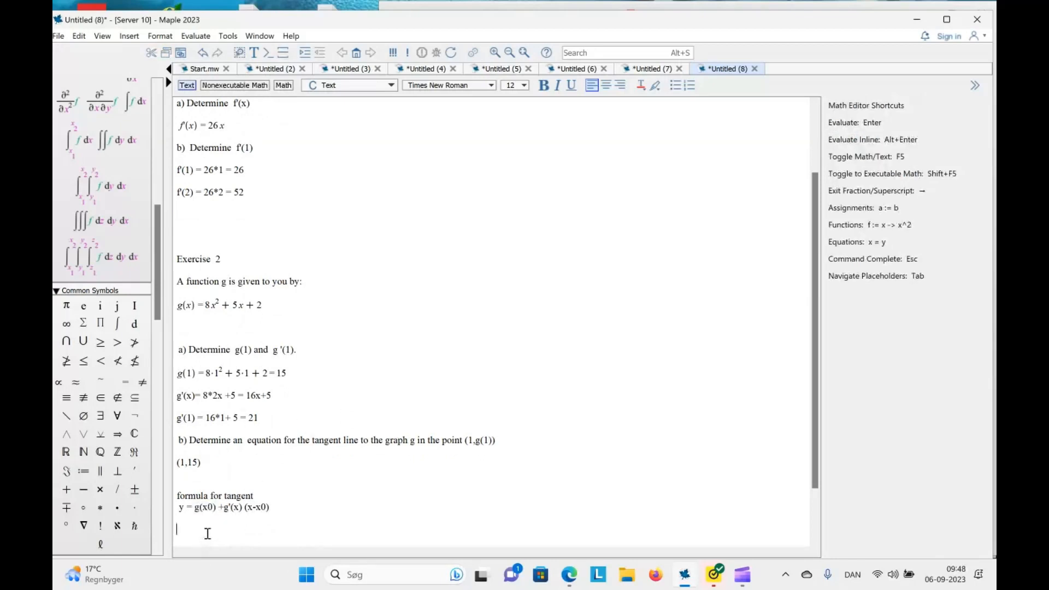
type("y=")
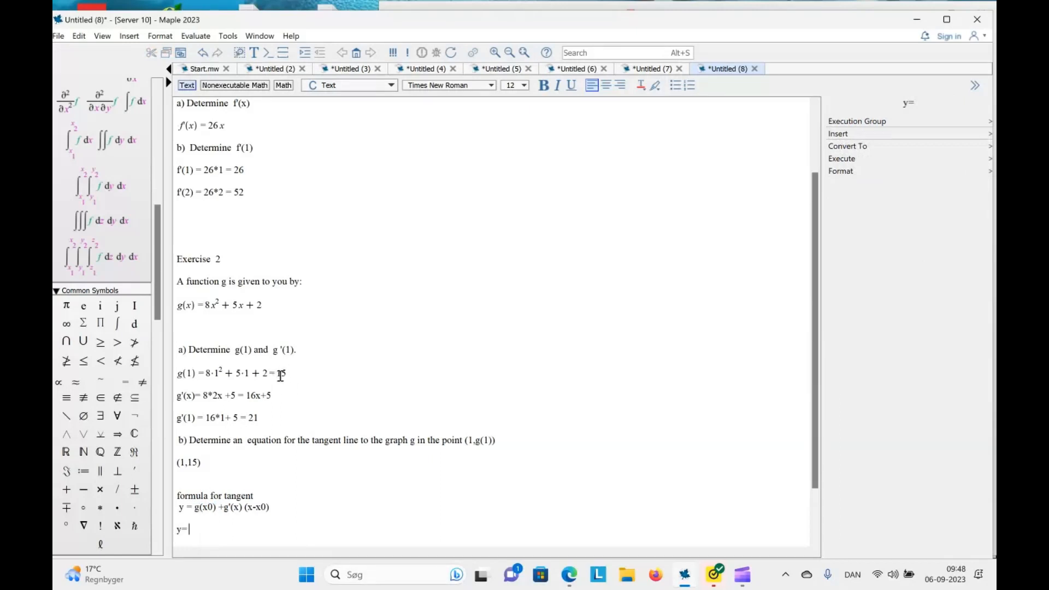
type(" 15 + 21(x-1)")
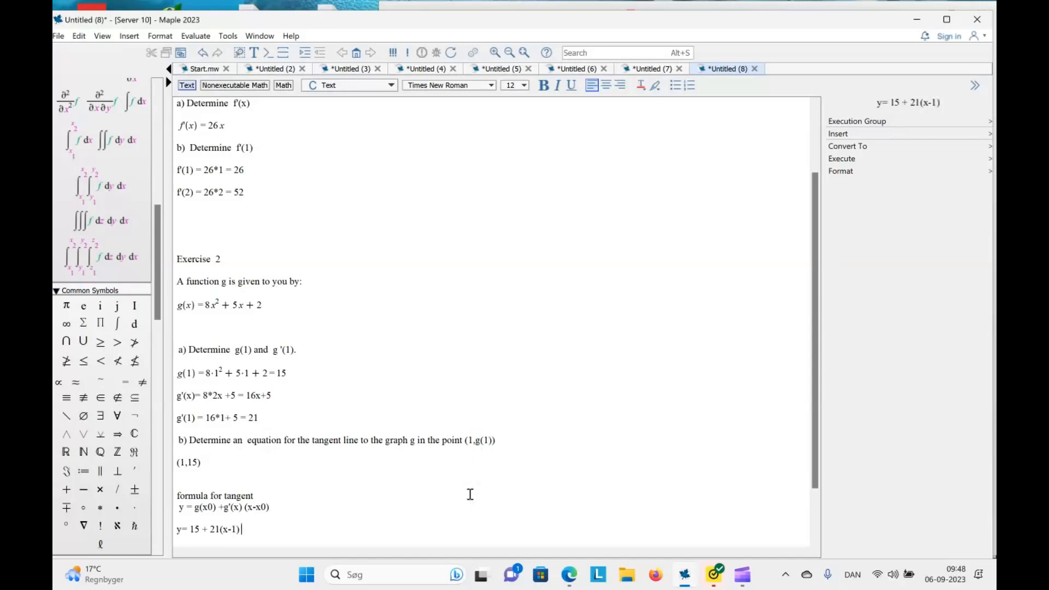
type(" = 15")
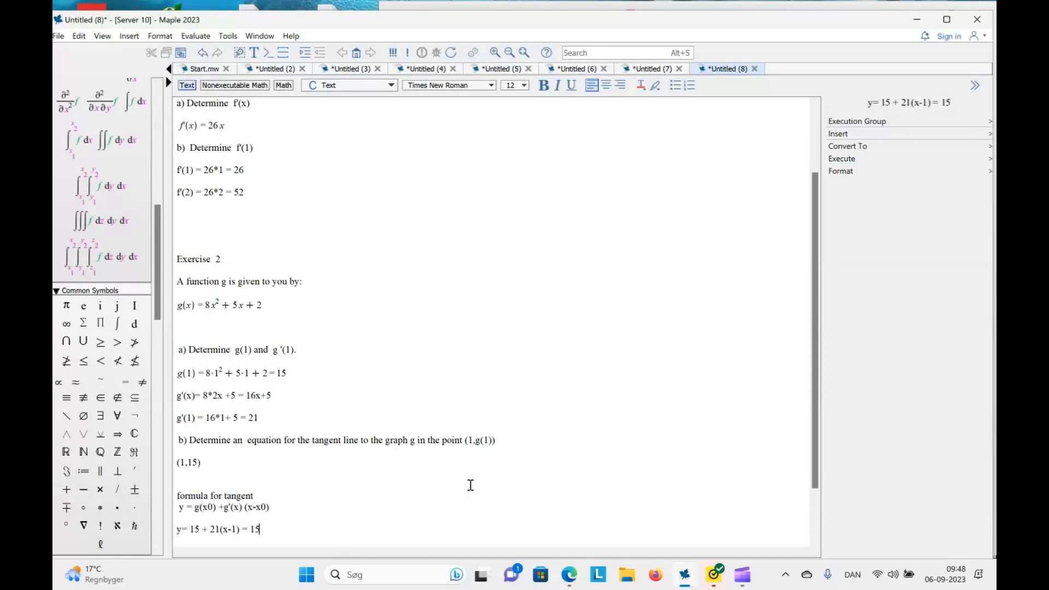
type(" + 2")
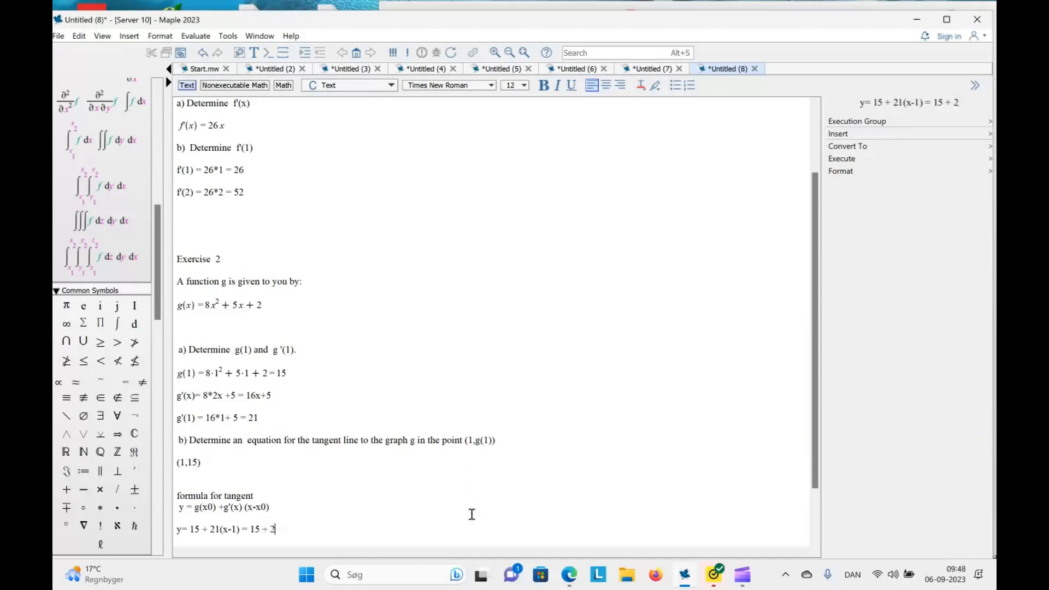
type("1x")
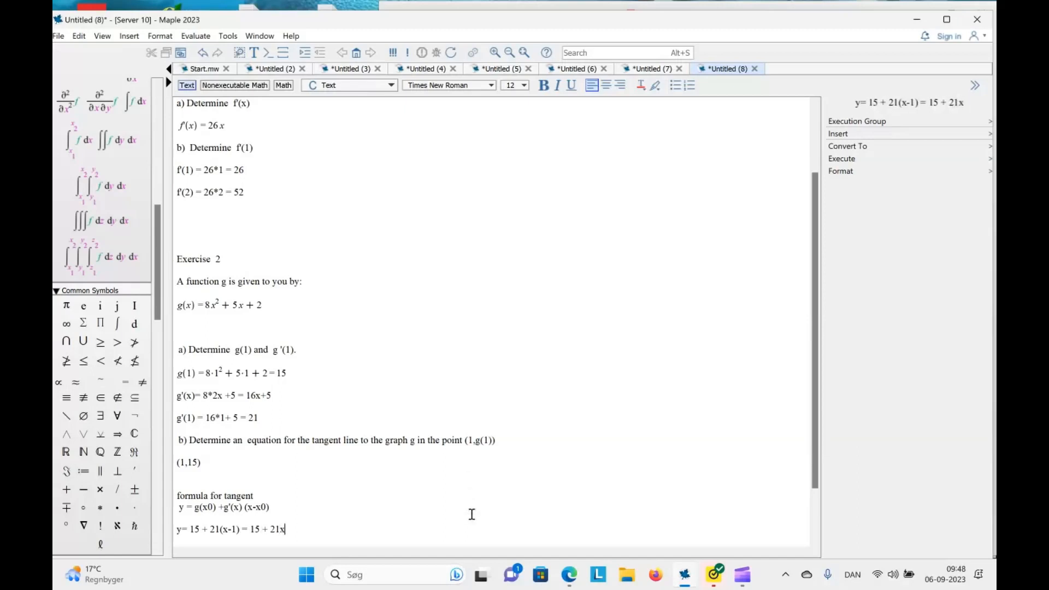
type("-")
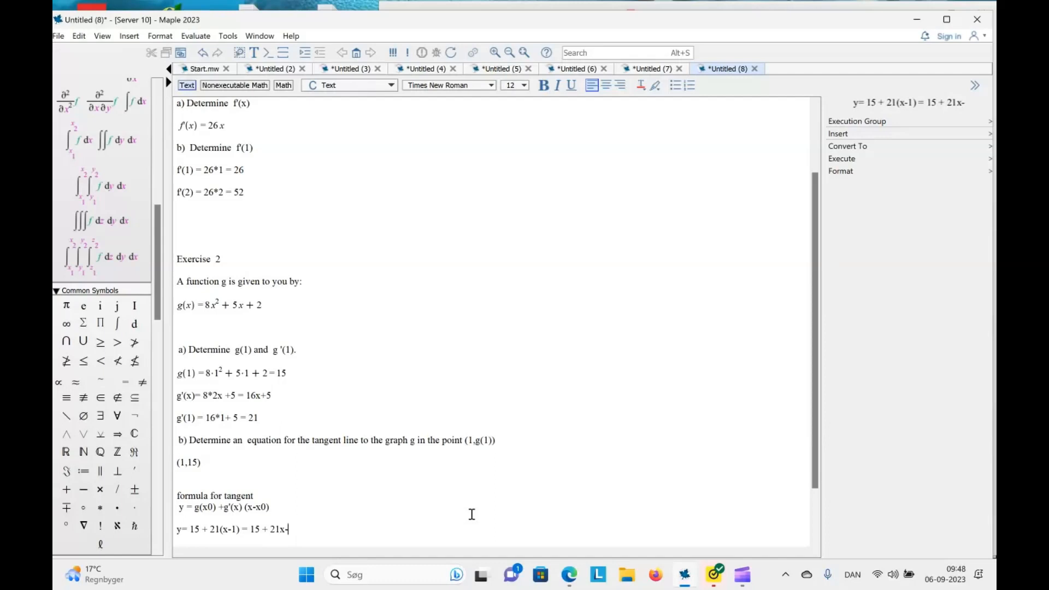
type("21")
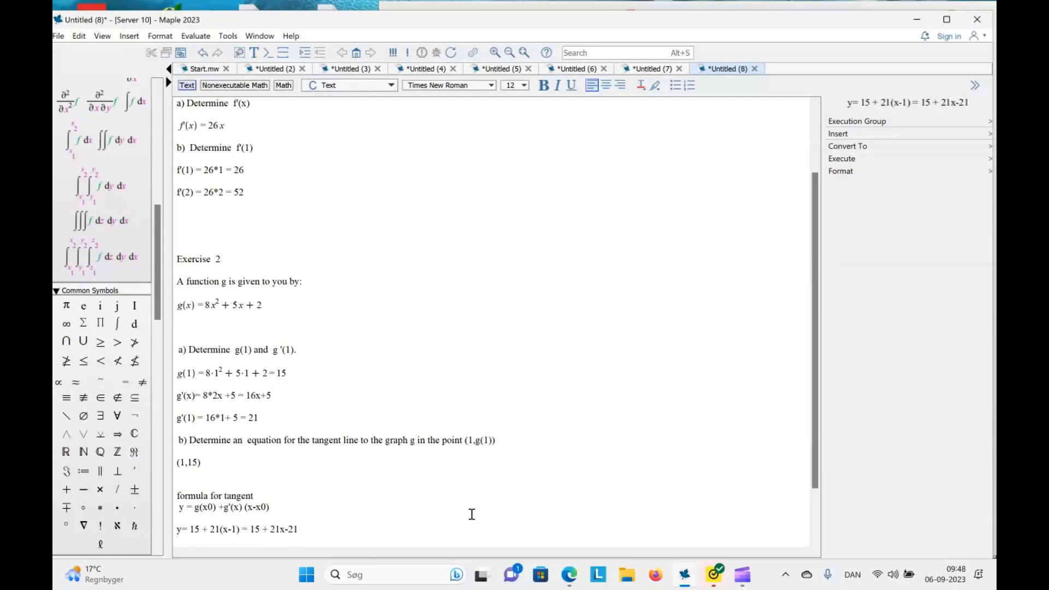
type("  =")
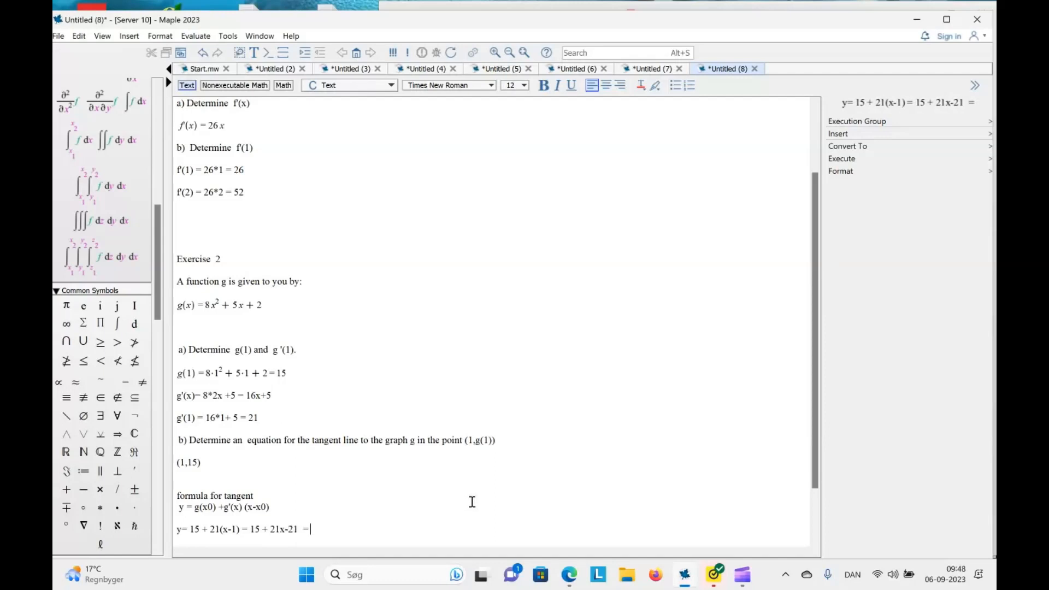
type(" 21x")
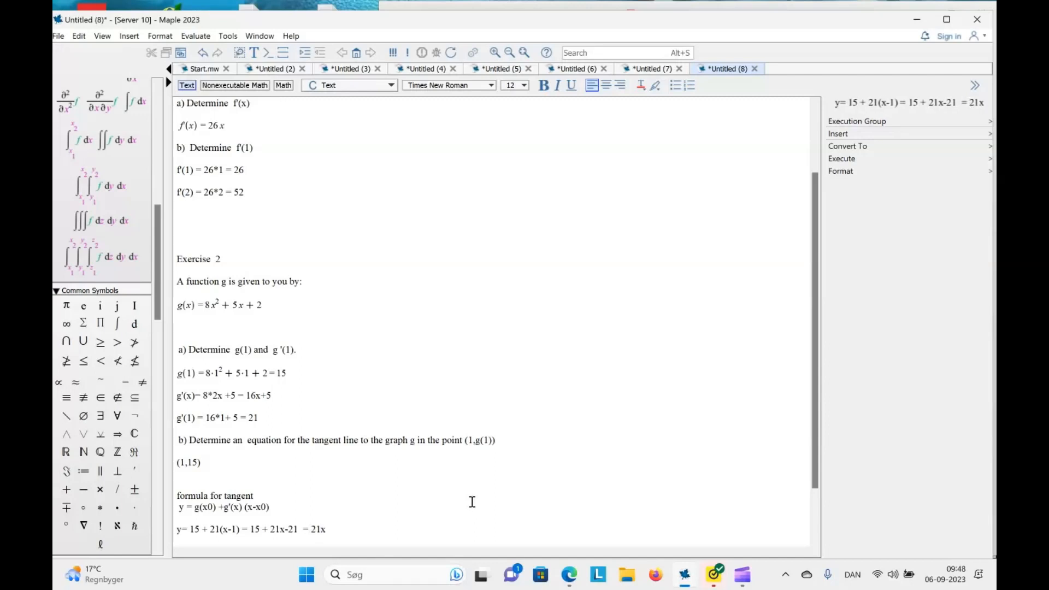
Append the simplified result = 21x-6 to the tangent equation and end the line
type("-6")
key("Return")
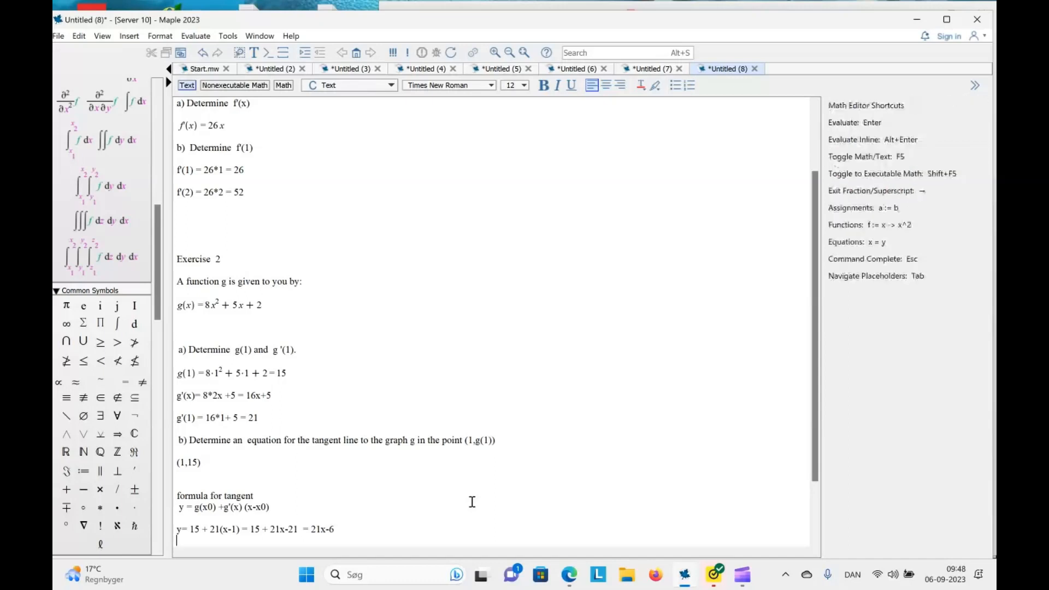
scroll(338, 204, "down", 1)
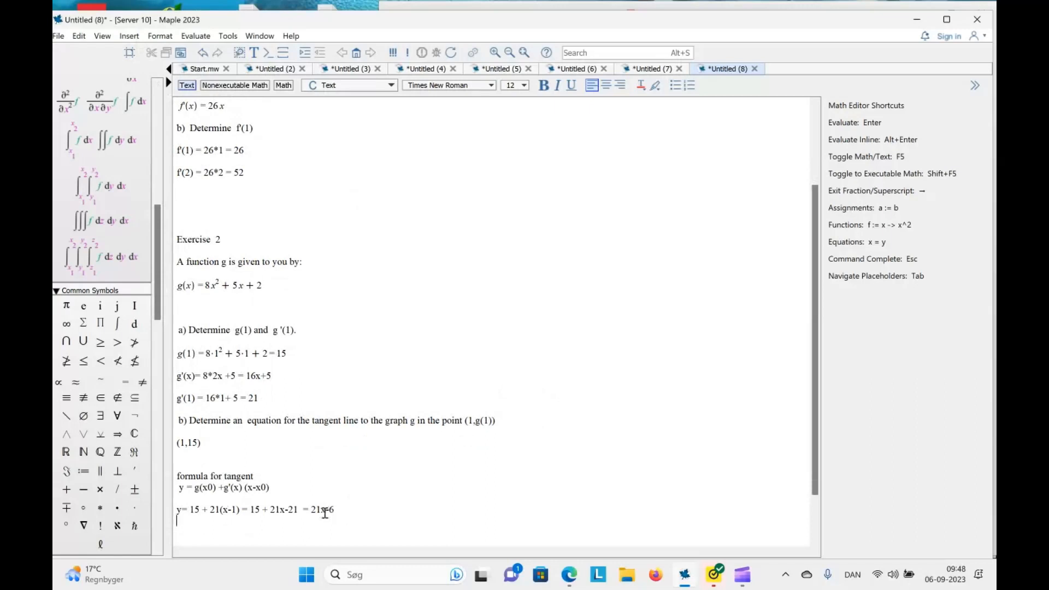
left_click(255, 488)
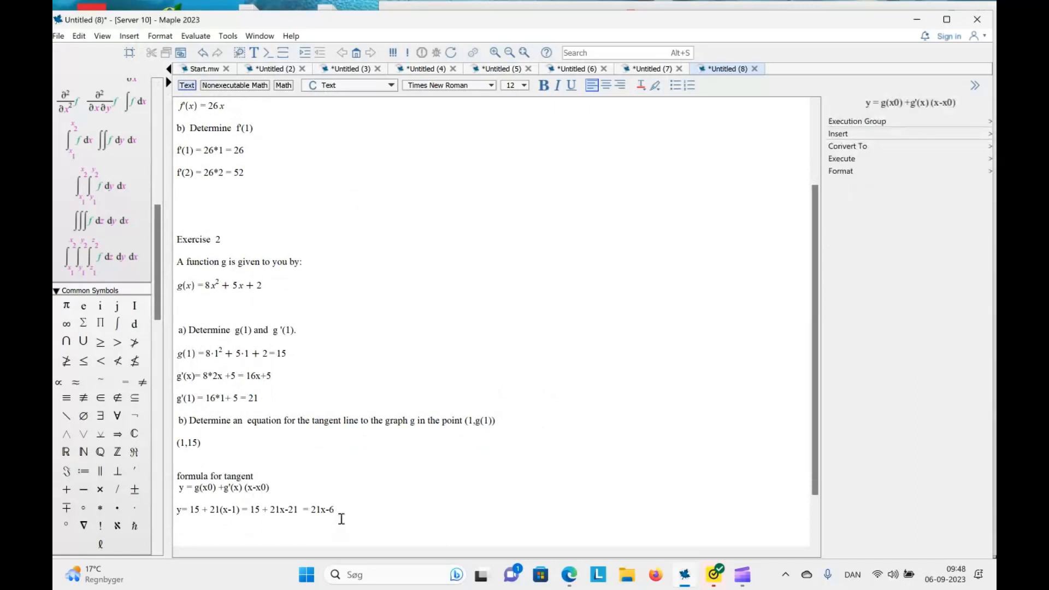
left_click(288, 521)
key("Return")
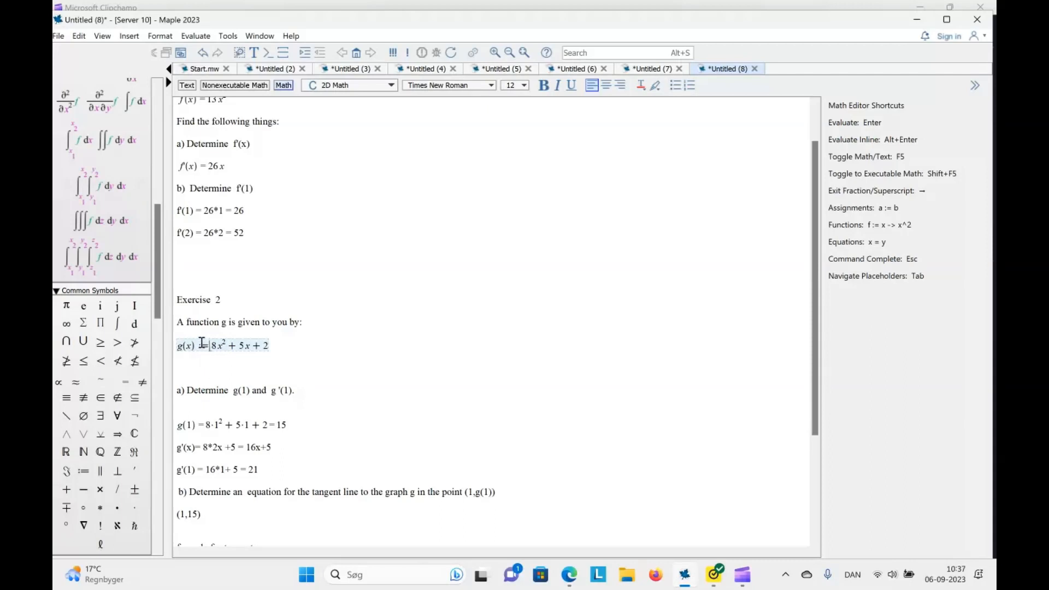
Execute the definition g(x) := 8x^2 + 5x + 2 in Exercise 2 and evaluate g(1) as math below it
key("Return")
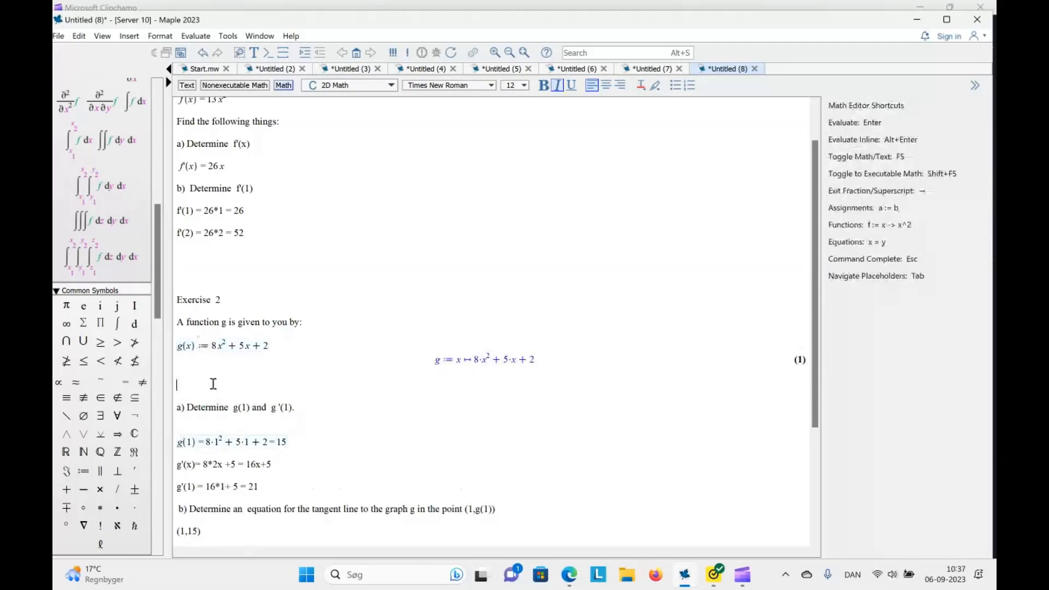
left_click(283, 85)
type("g")
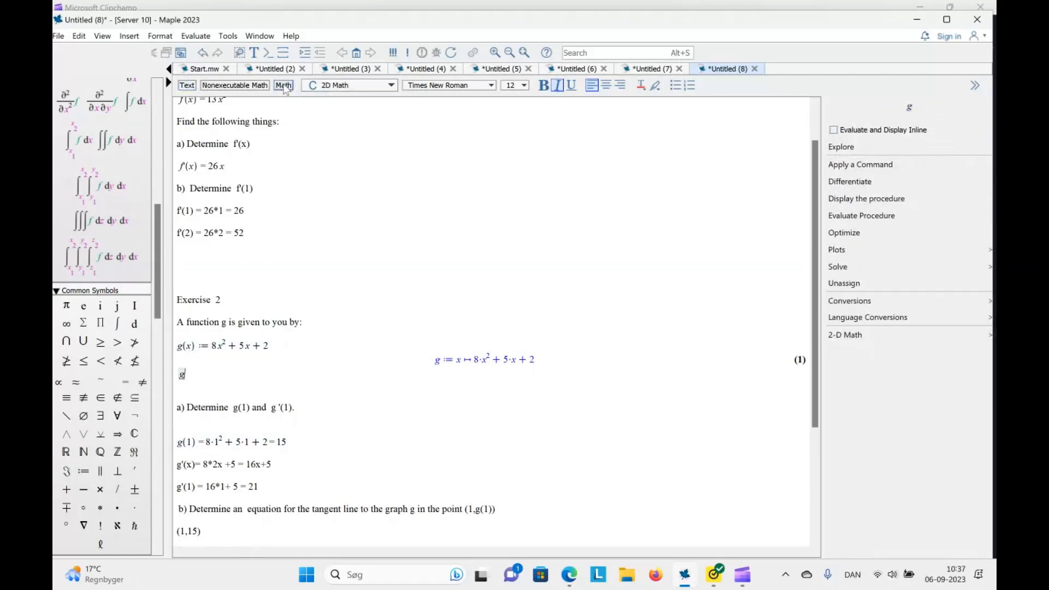
type("(")
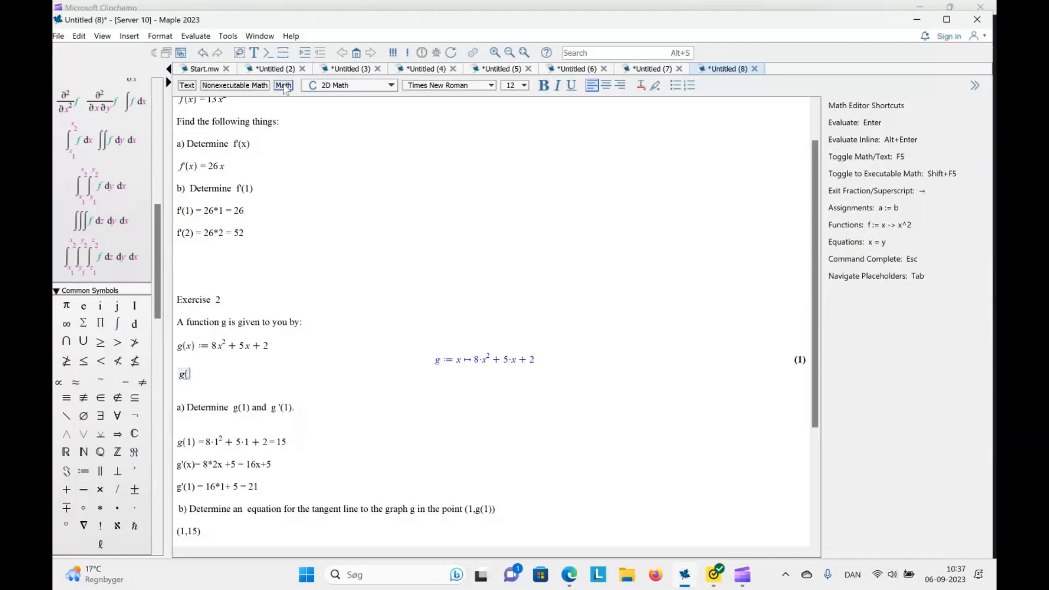
type("1)")
key("Return")
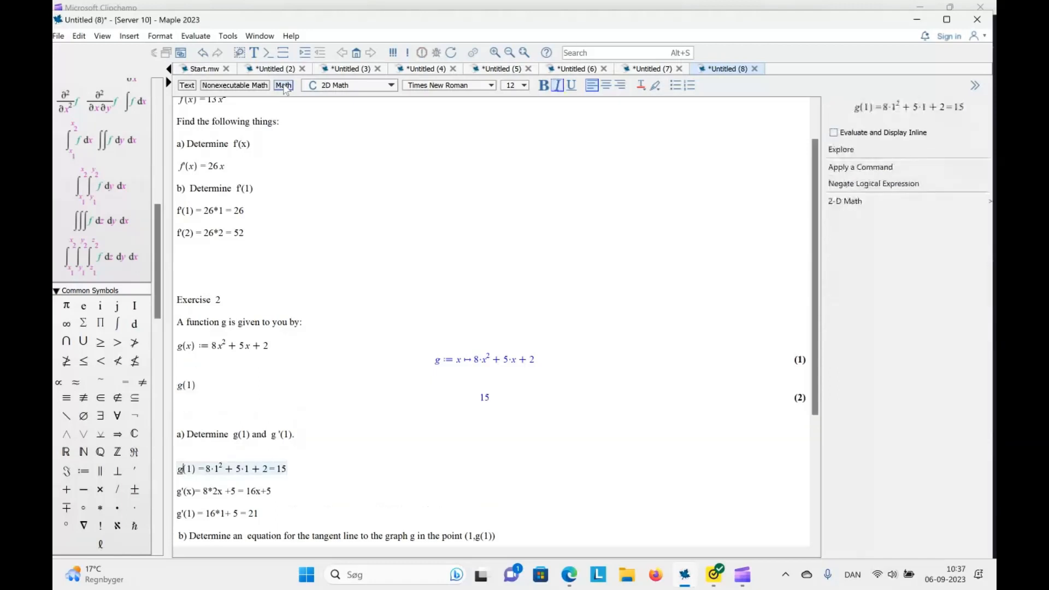
Evaluate the derivative g'(x) on a new math line below the g(1) output
left_click(492, 397)
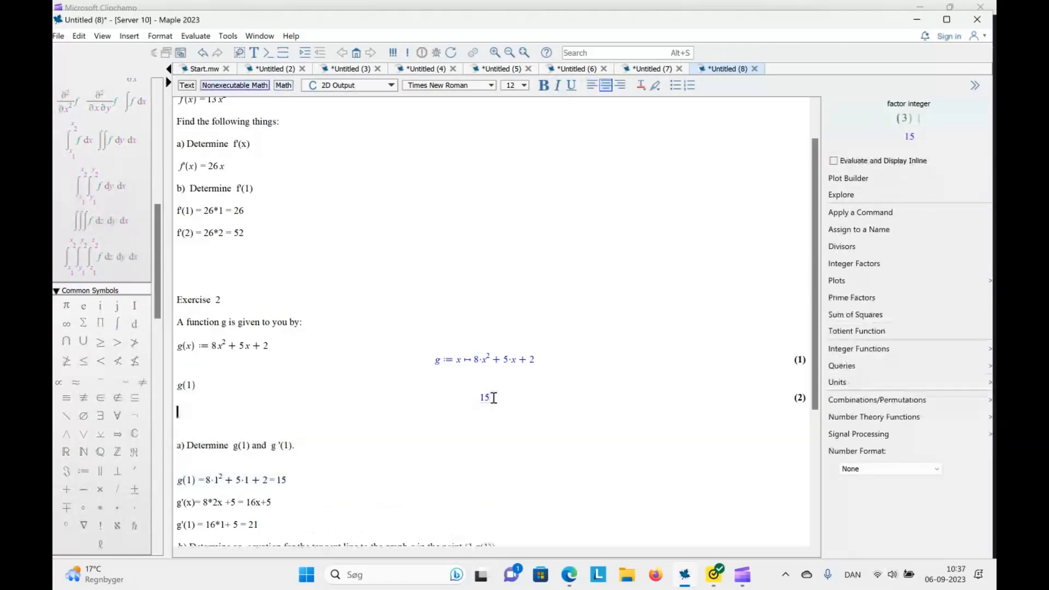
type("g'(")
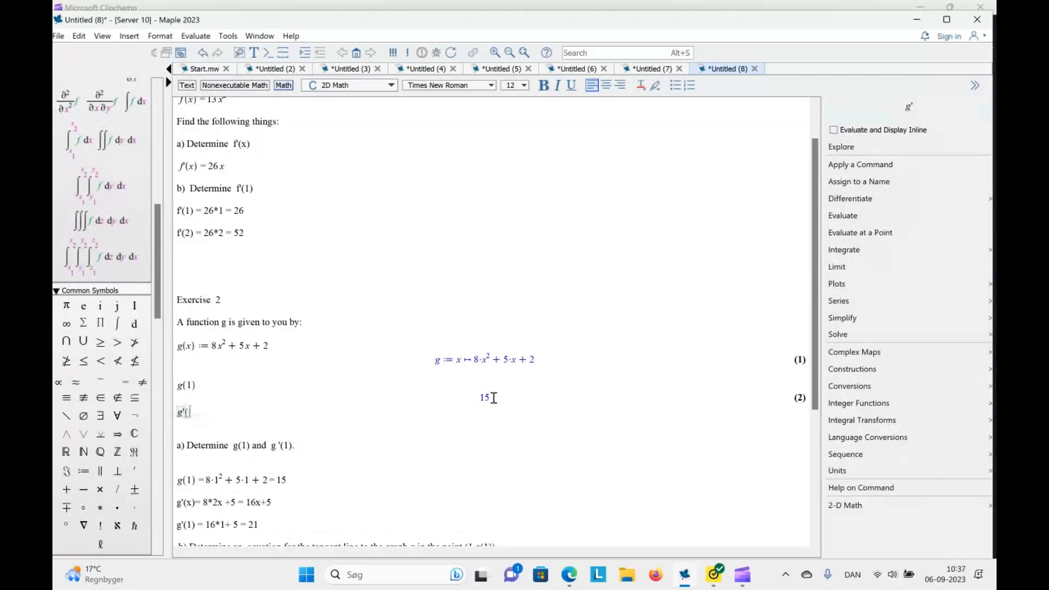
type("x)")
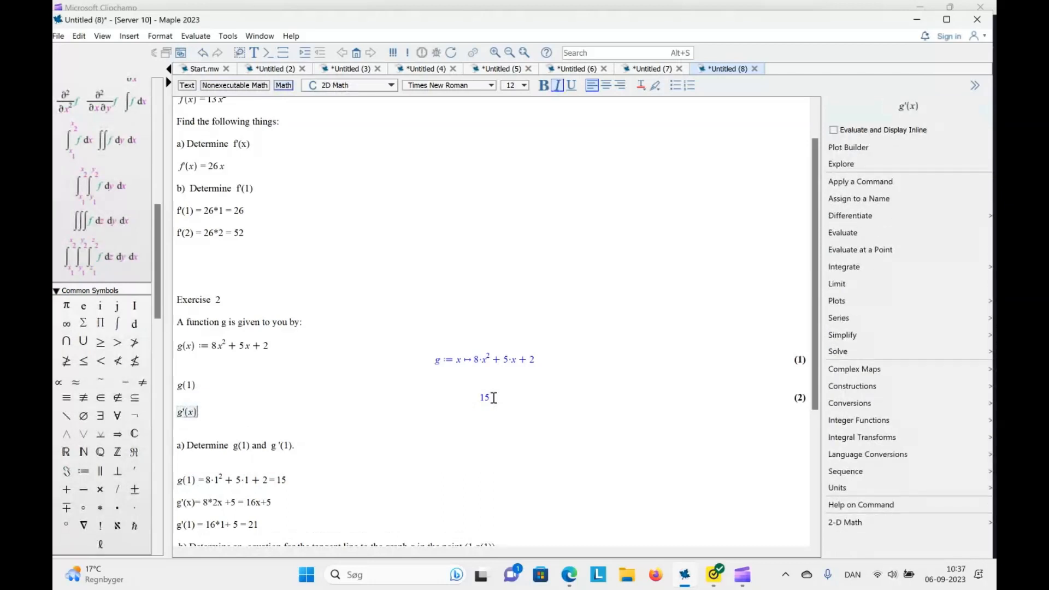
key("Return")
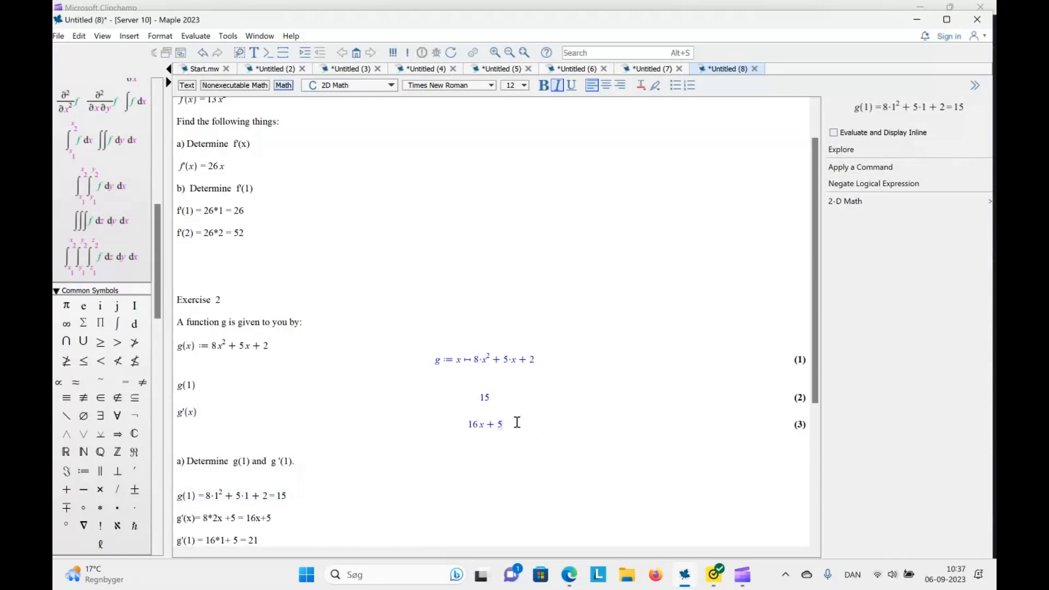
Evaluate g'(1) on a new math line below the g'(x) output
left_click(516, 422)
key("Return")
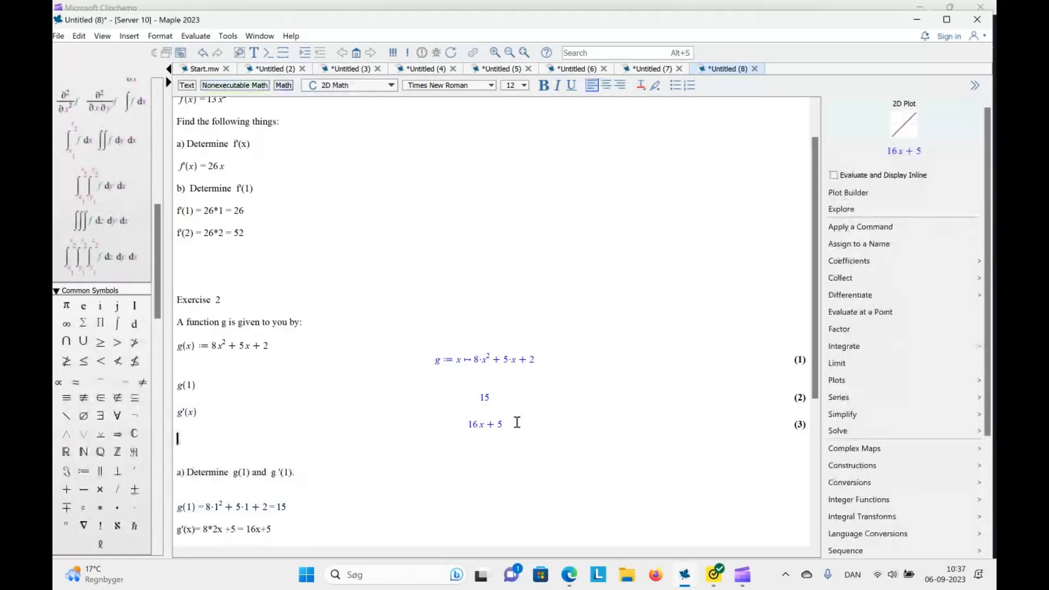
type("g'(1")
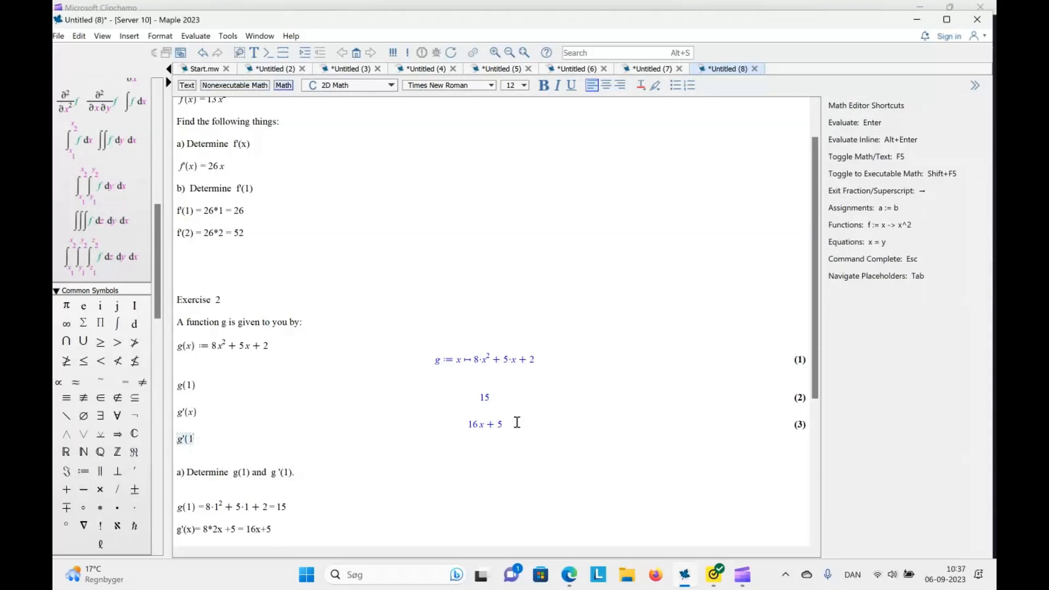
type(")")
key("Return")
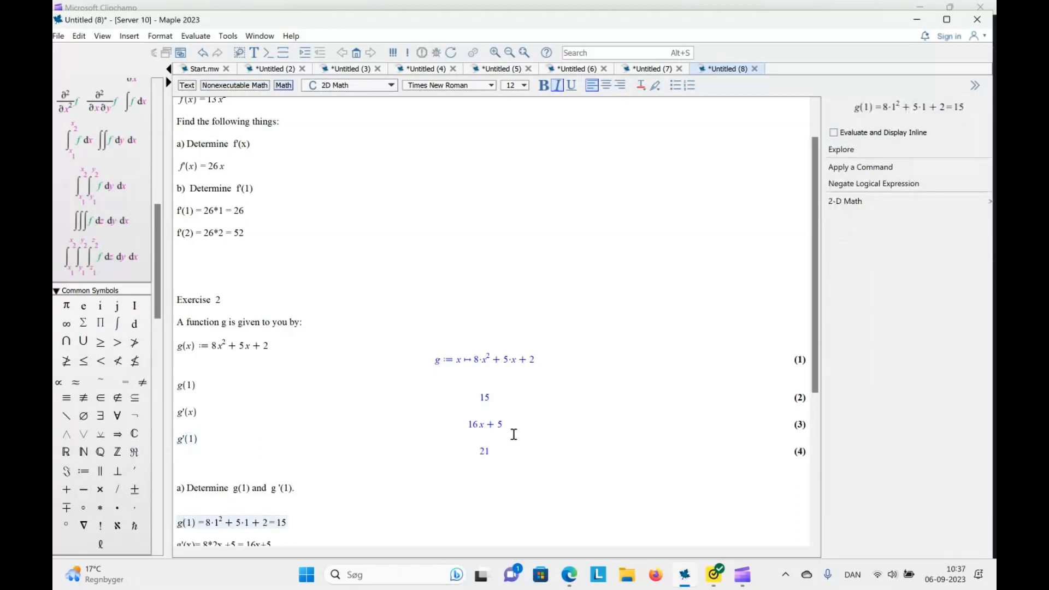
Define tangentline := 15 + 21·(x − 1) on a new math line below the g'(1) output and execute it
type("tagnet")
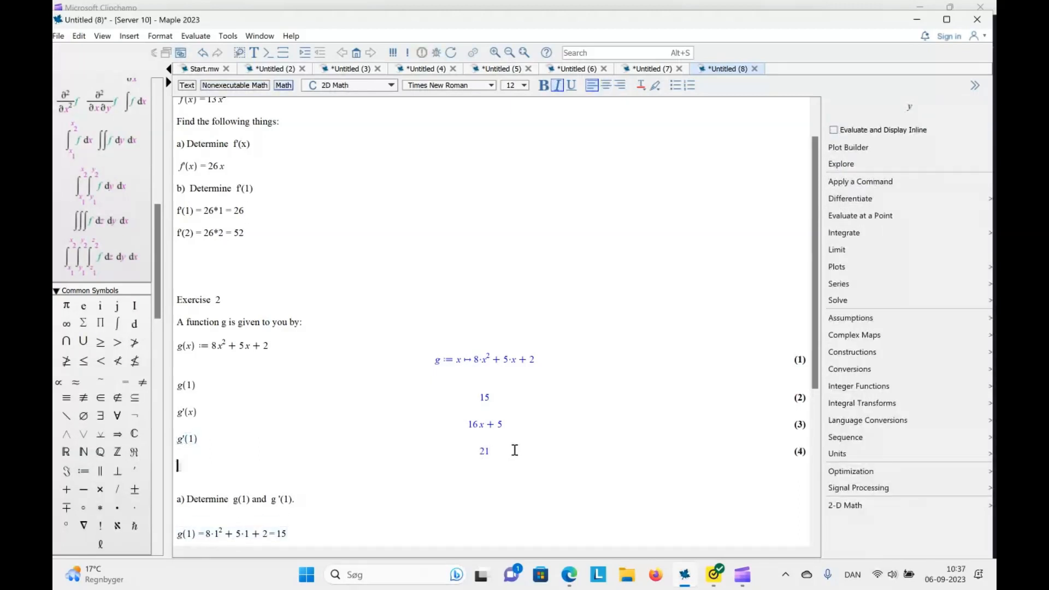
key("BackSpace")
key("BackSpace")
key("BackSpace")
key("BackSpace")
type("ngentline:=")
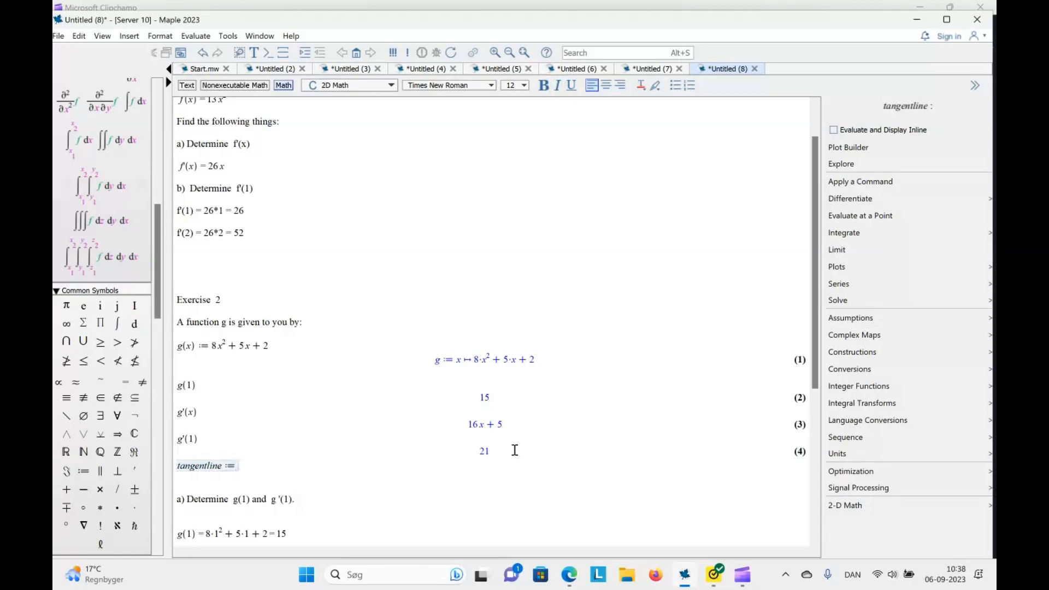
type("15")
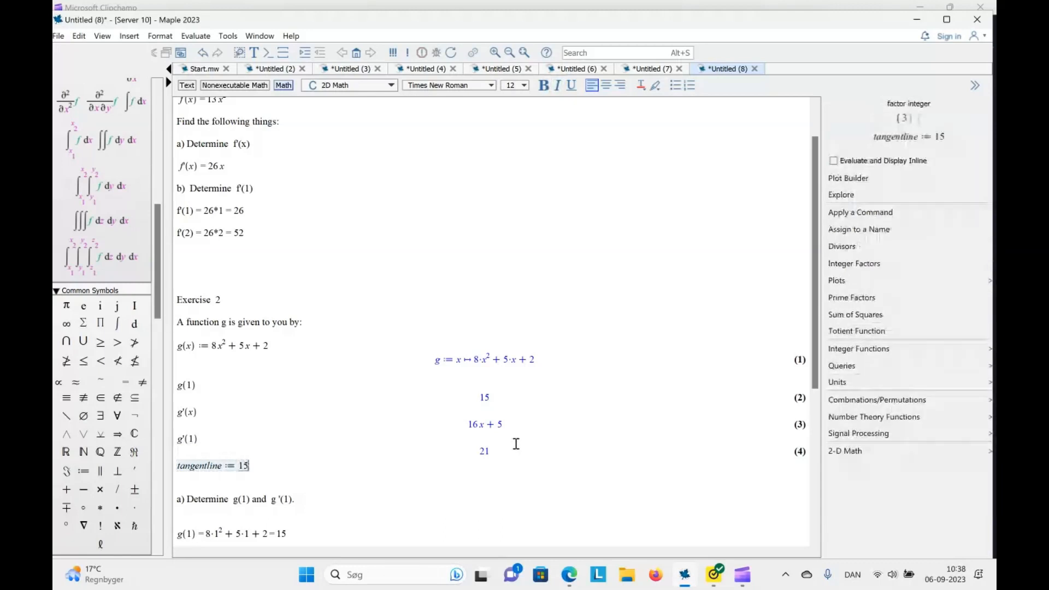
type("+21·")
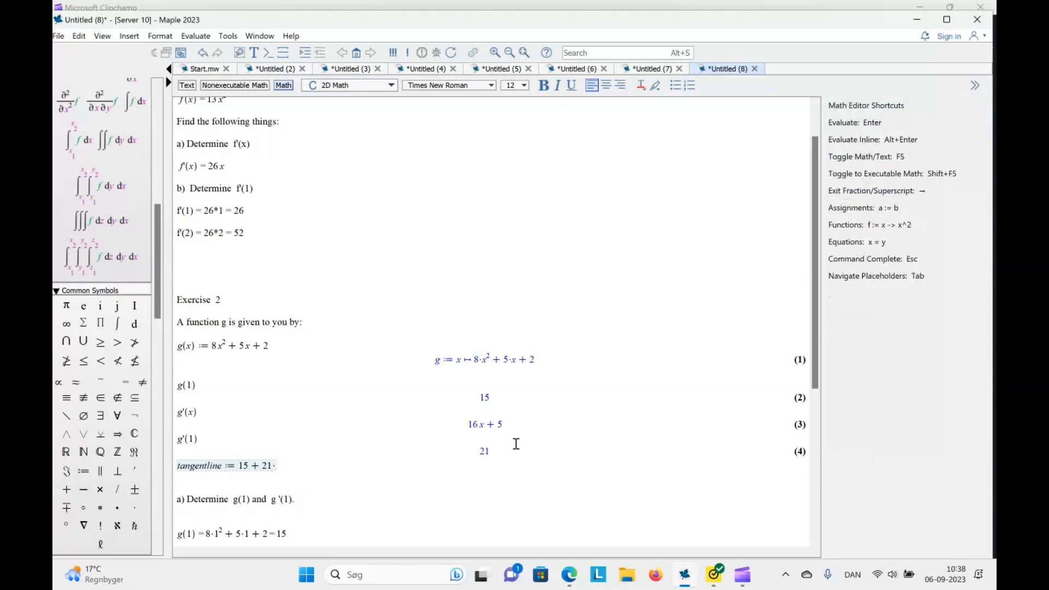
type("*(")
type("x-")
type("1")
type(")")
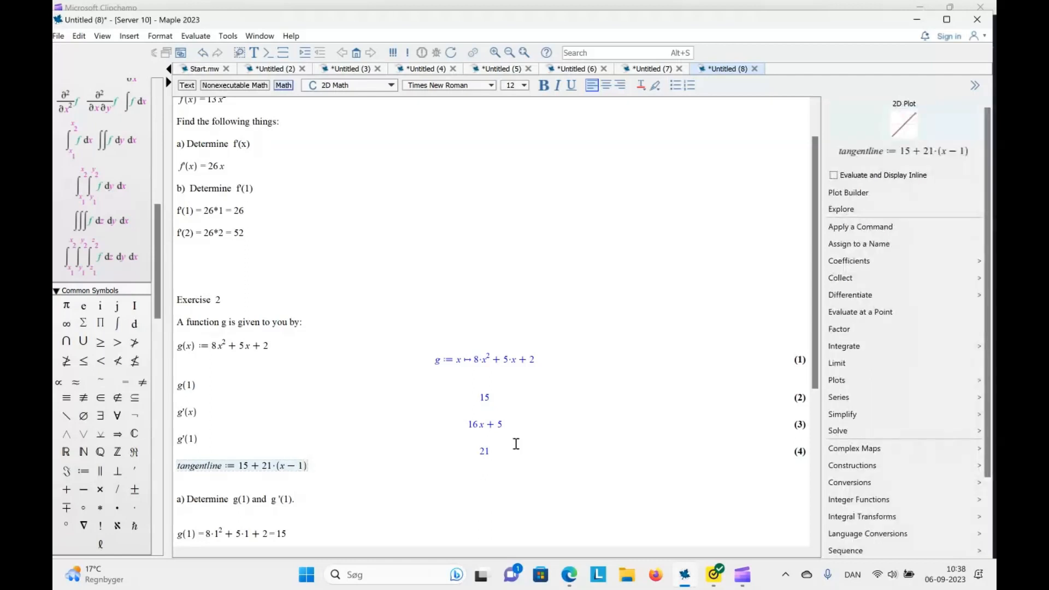
key("Return")
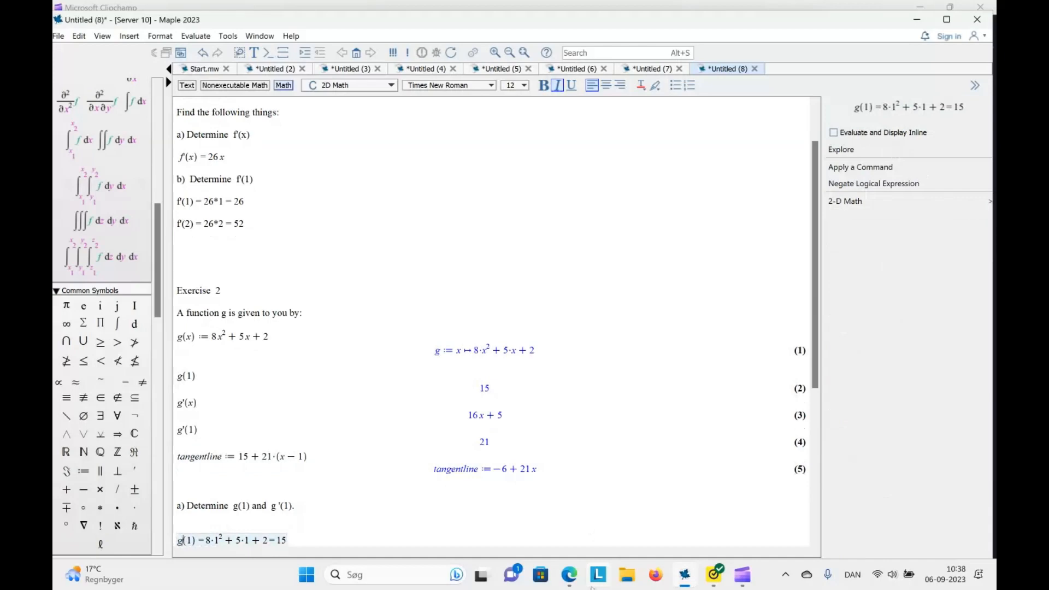
Switch to the GeoGebra calculator in the browser and delete g(x), point A and f(x) from the algebra list
left_click(569, 574)
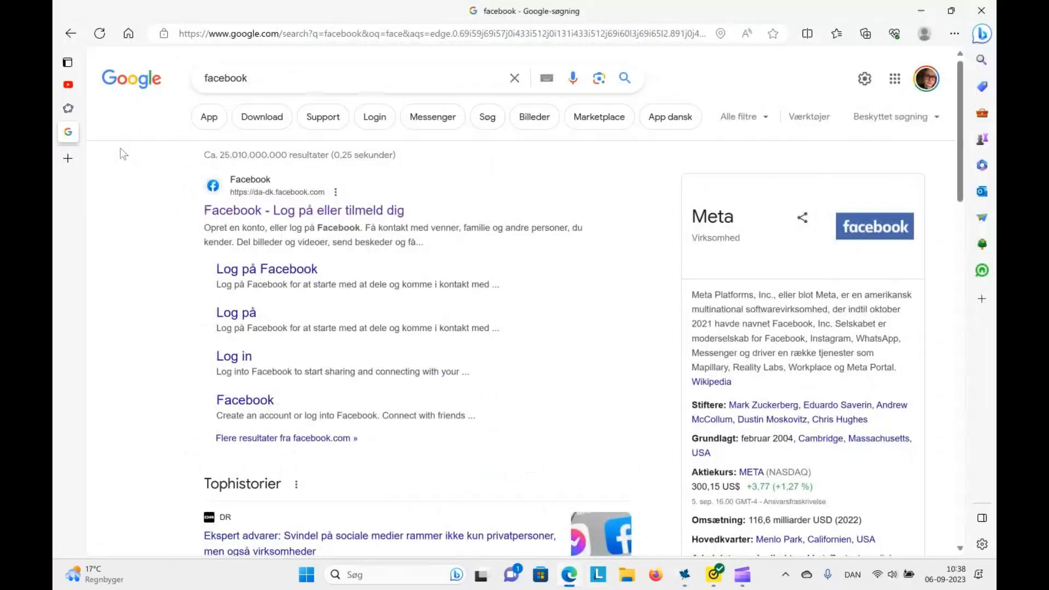
mouse_move(77, 140)
left_click(77, 109)
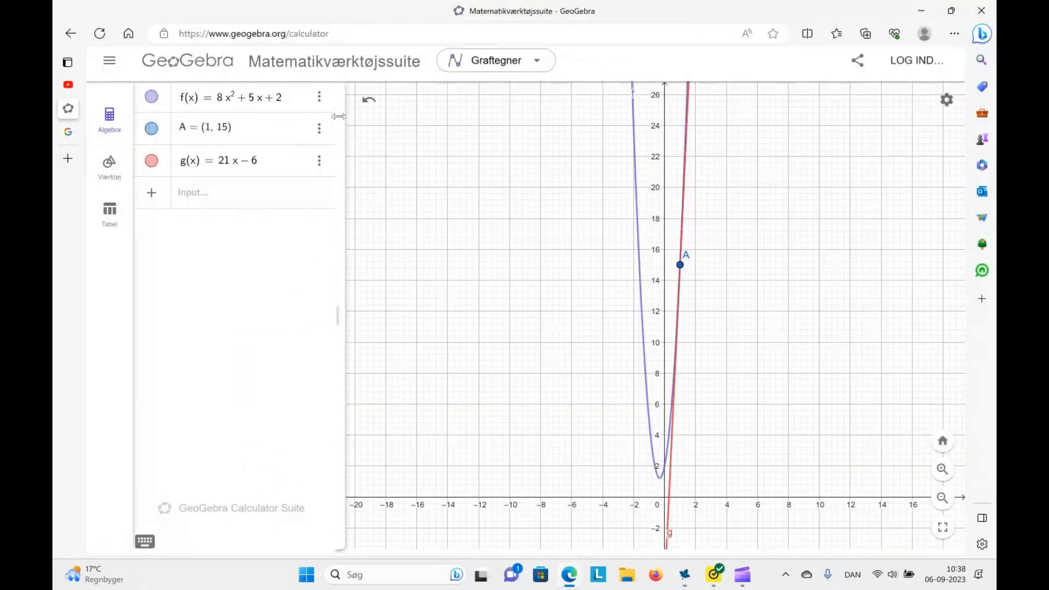
left_click(319, 160)
left_click(330, 225)
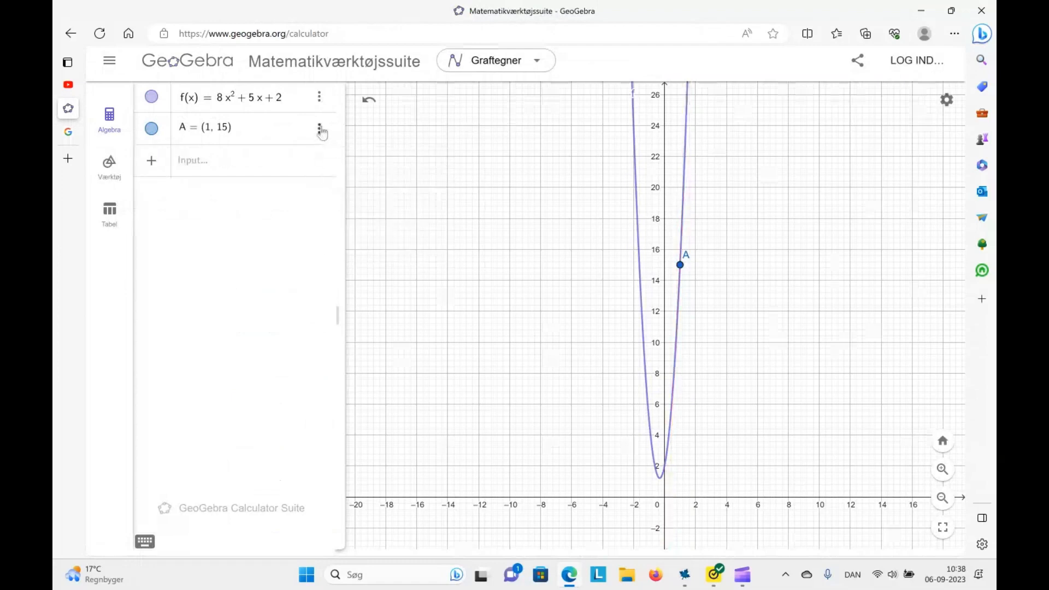
left_click(319, 129)
left_click(329, 150)
left_click(319, 97)
left_click(330, 159)
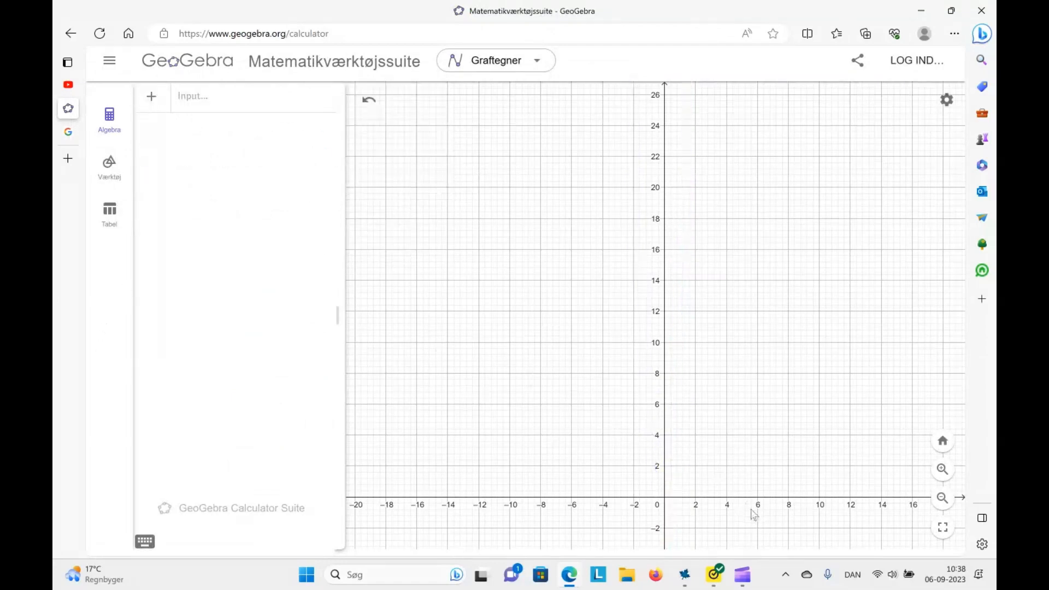
Switch back to Maple and delete the Exercise 2 calculations and outputs below the definition of g(x)
left_click(683, 581)
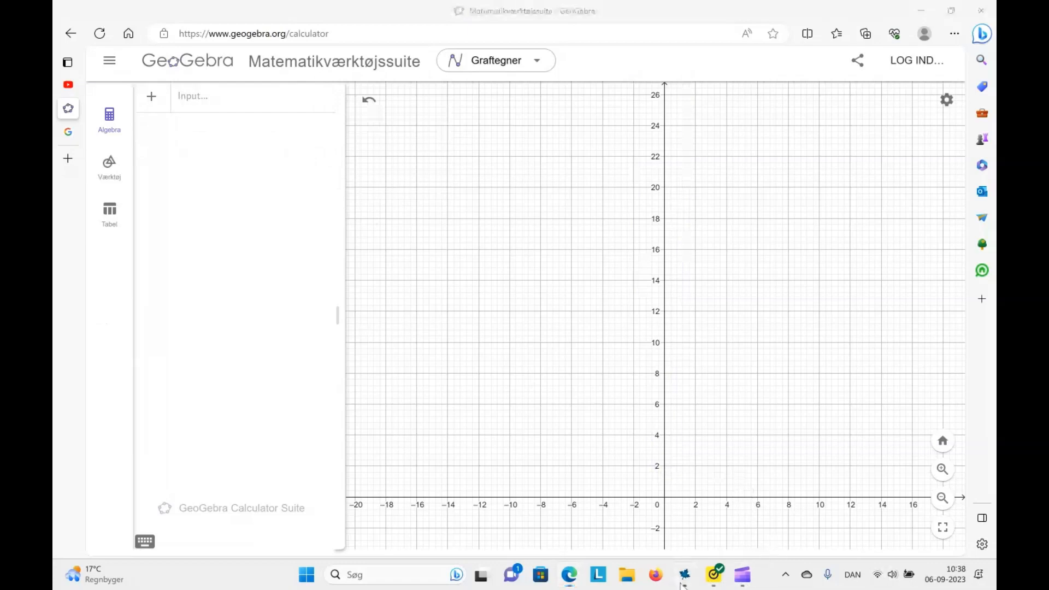
mouse_move(743, 574)
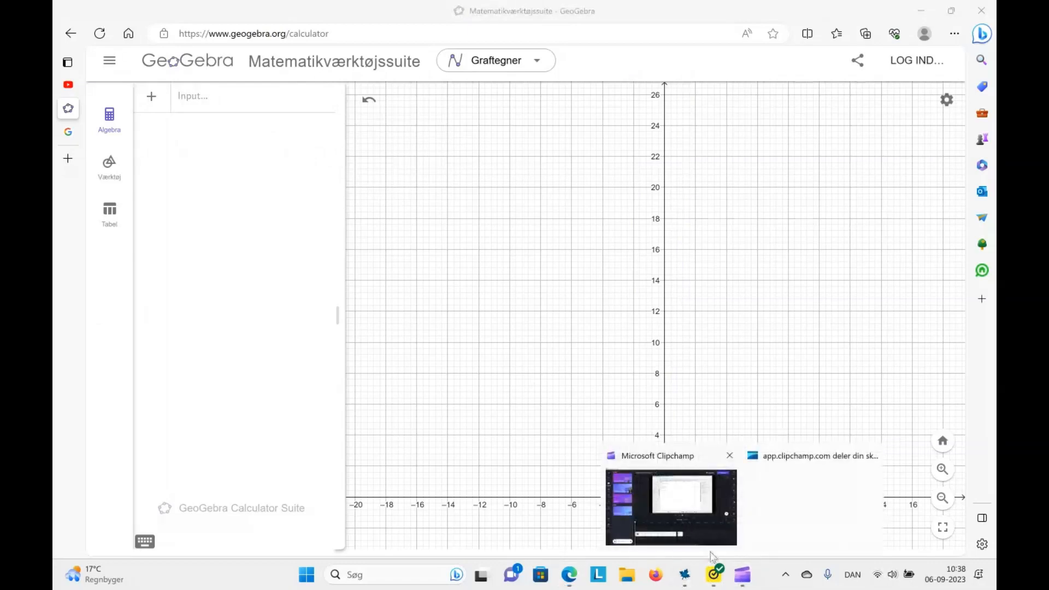
left_click(684, 575)
left_click_drag(541, 465, 347, 351)
key("Delete")
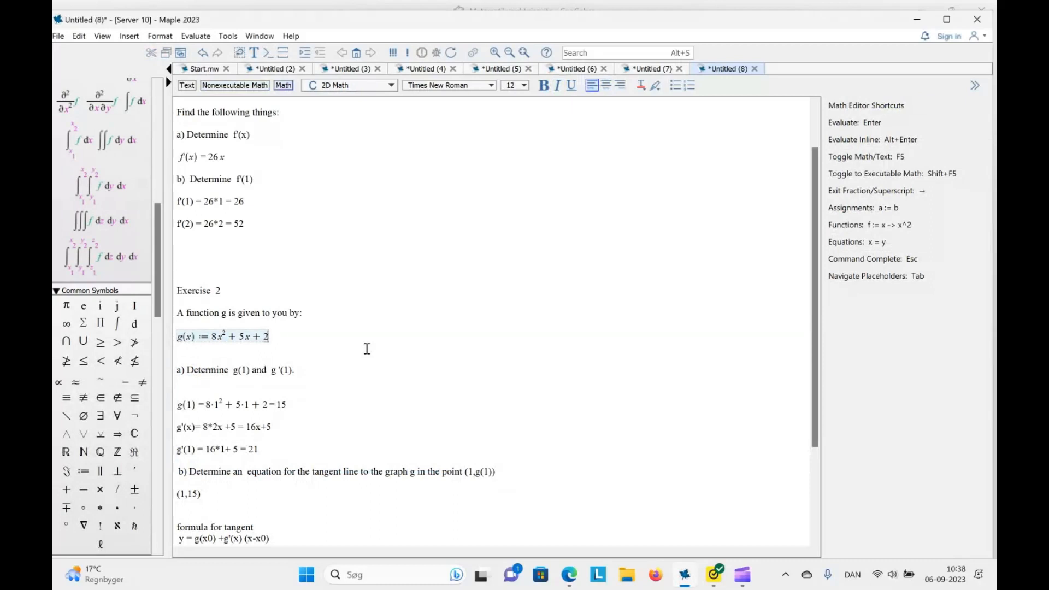
Execute the definition g(x) := 8x^2 + 5x + 2 again and evaluate g(1) on the line below it
left_click(203, 336)
key("Return")
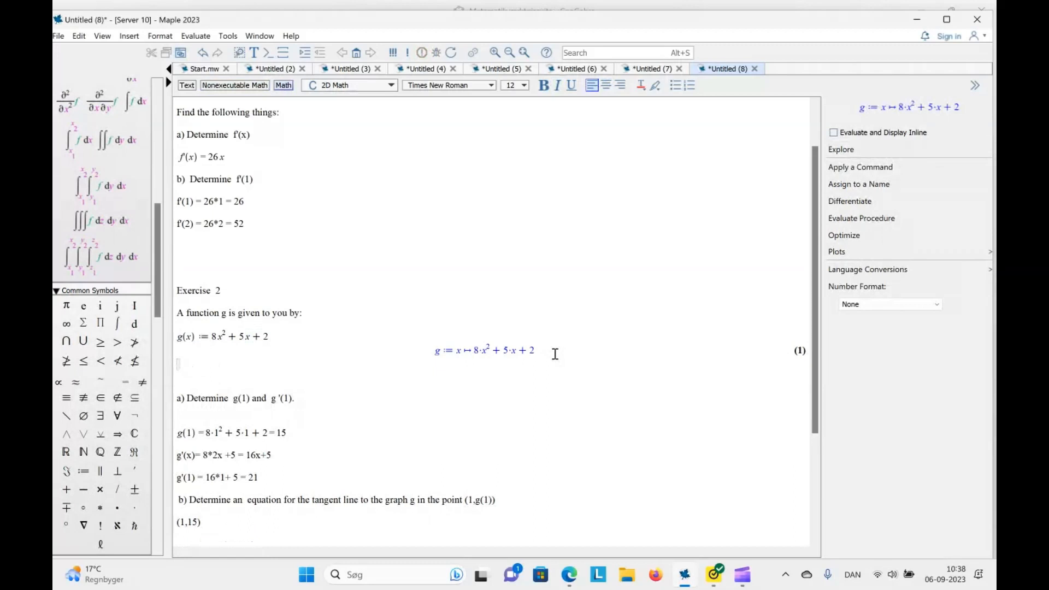
type("g(")
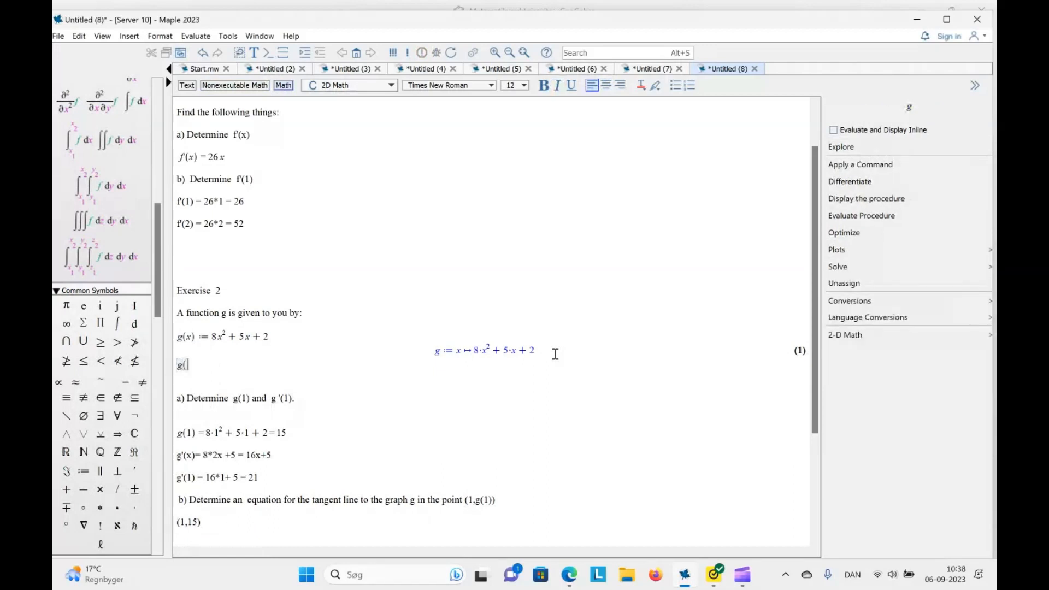
type("x")
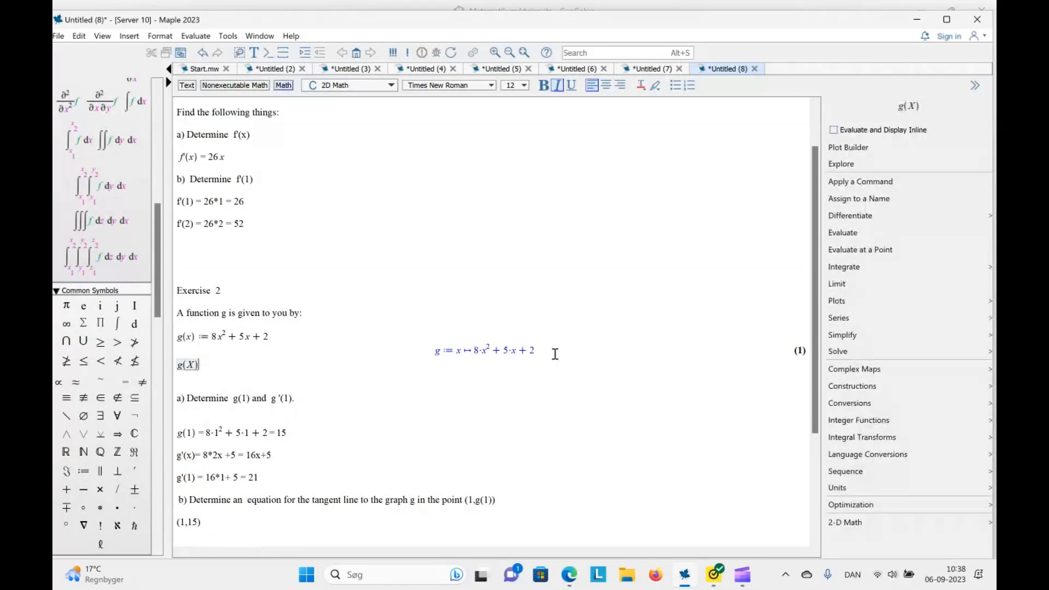
key("BackSpace")
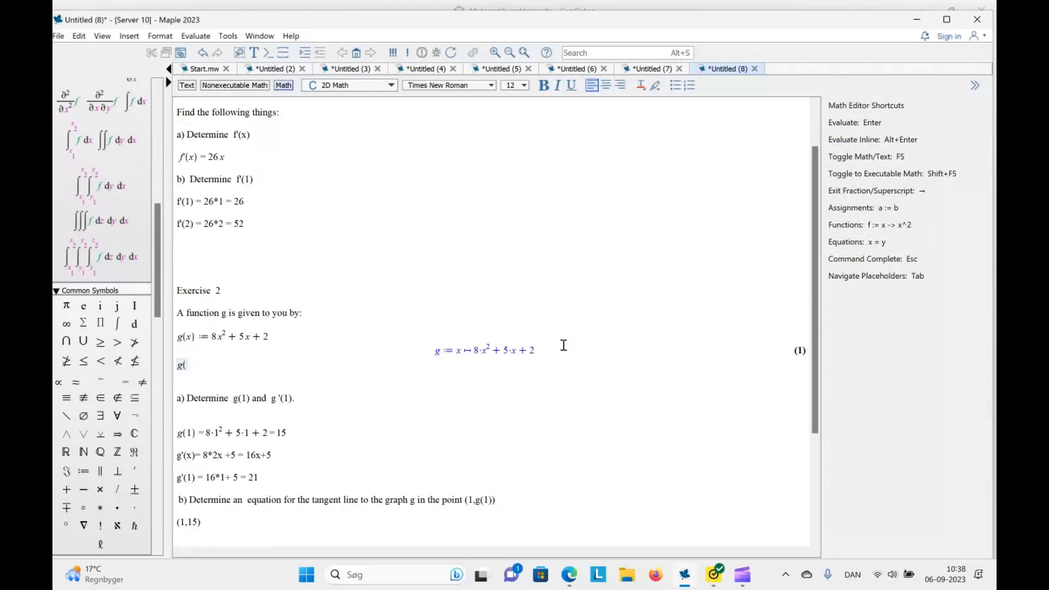
type("x)")
type(")")
key("Return")
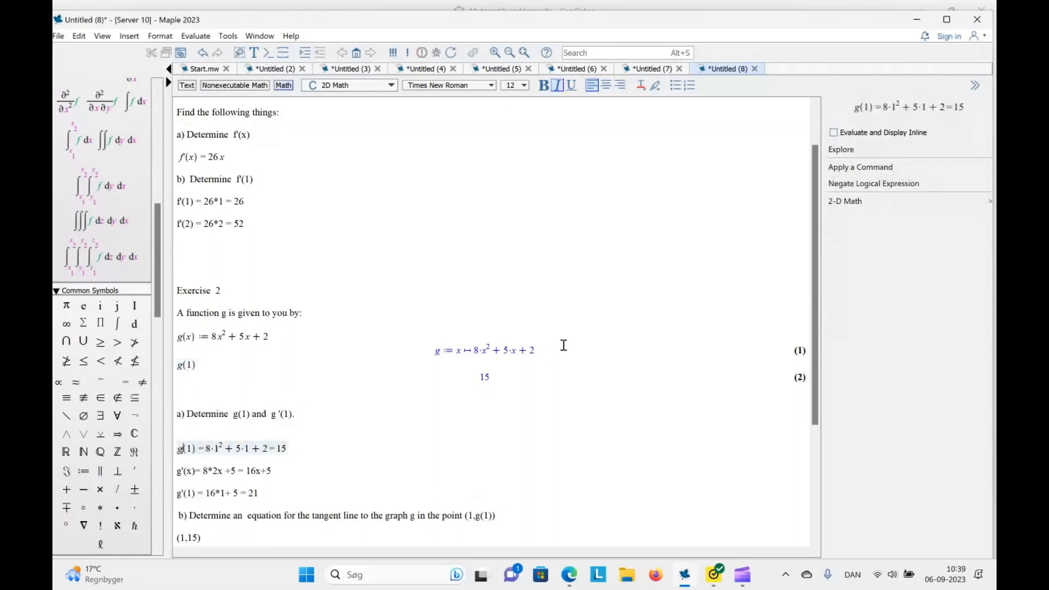
Evaluate the derivative g'(x) on the math line following the g(1) calculation
type("g'")
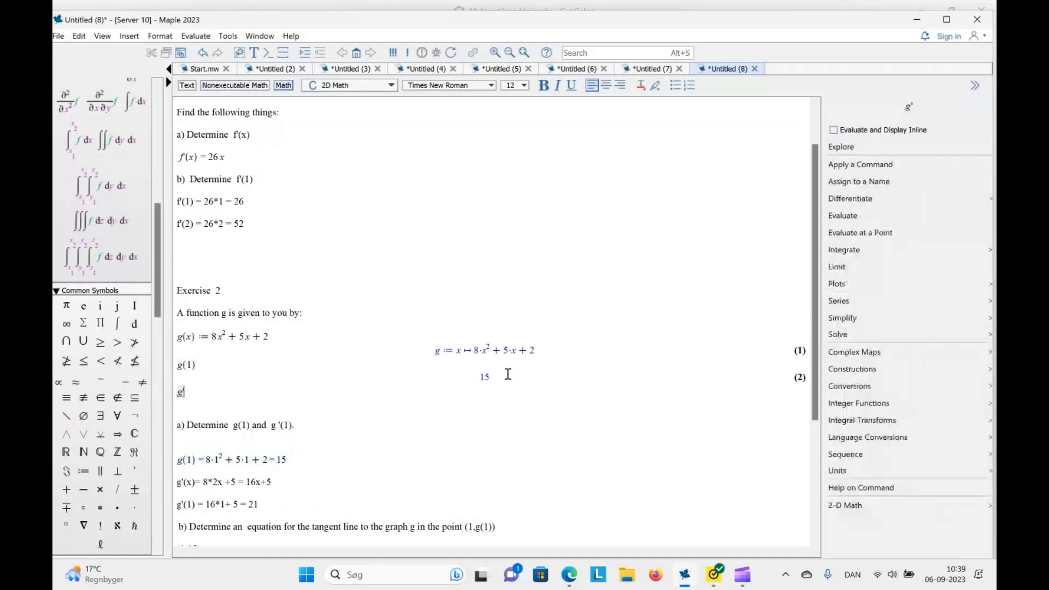
type("(")
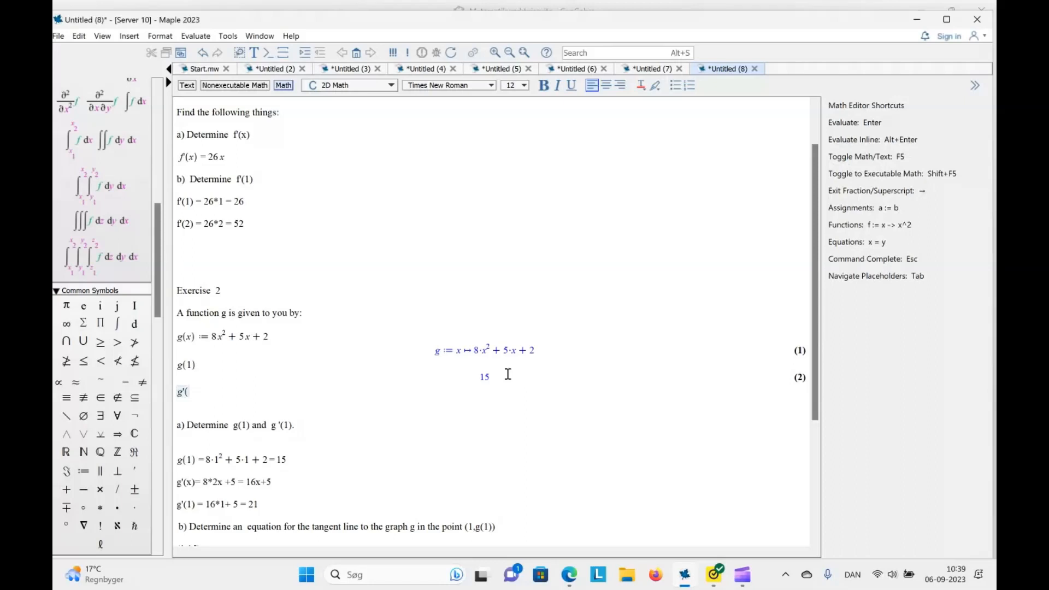
type("x)")
key("Return")
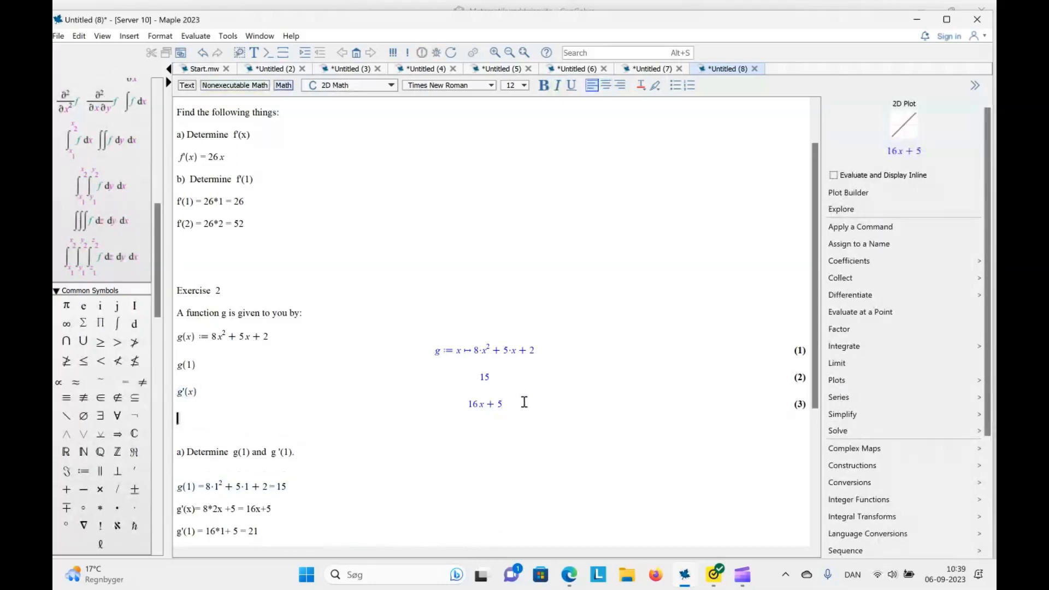
Evaluate the derivative at x = 1 by executing g'(1) beneath the g'(x) result
type("g'(")
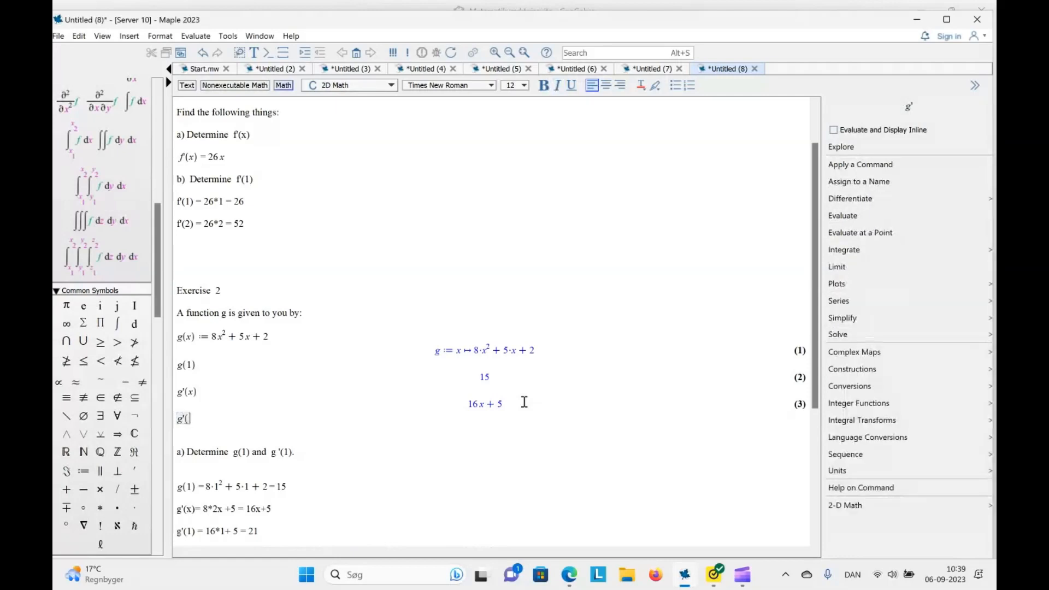
type("x")
key("BackSpace")
type("1)")
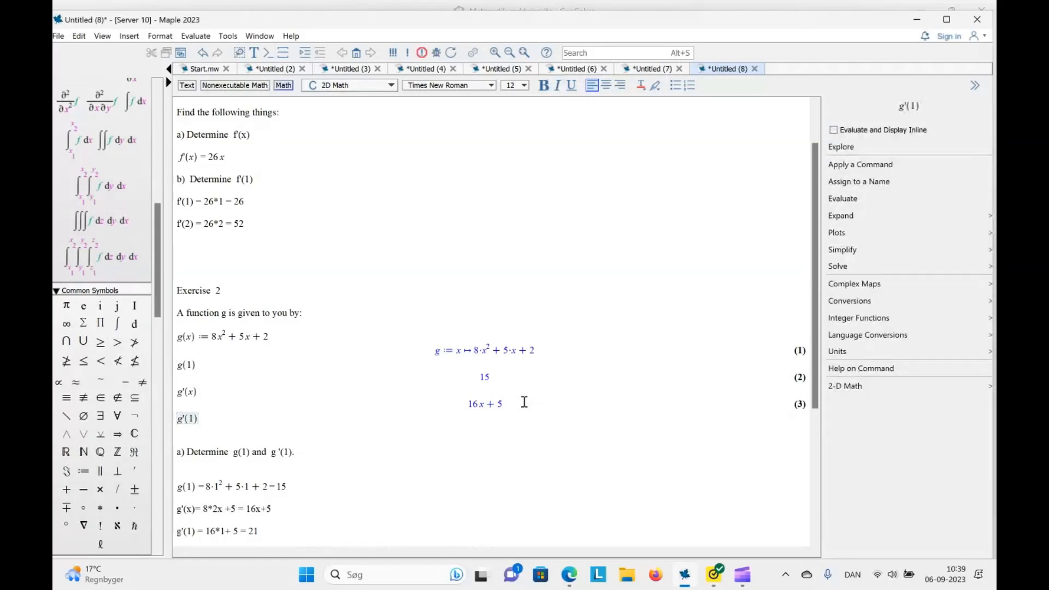
key("Return")
Assign 15 + 21·(x − 1) to the name tangentline on a new line below the g'(1) result and execute it
left_click(513, 429)
key("Return")
type("tan")
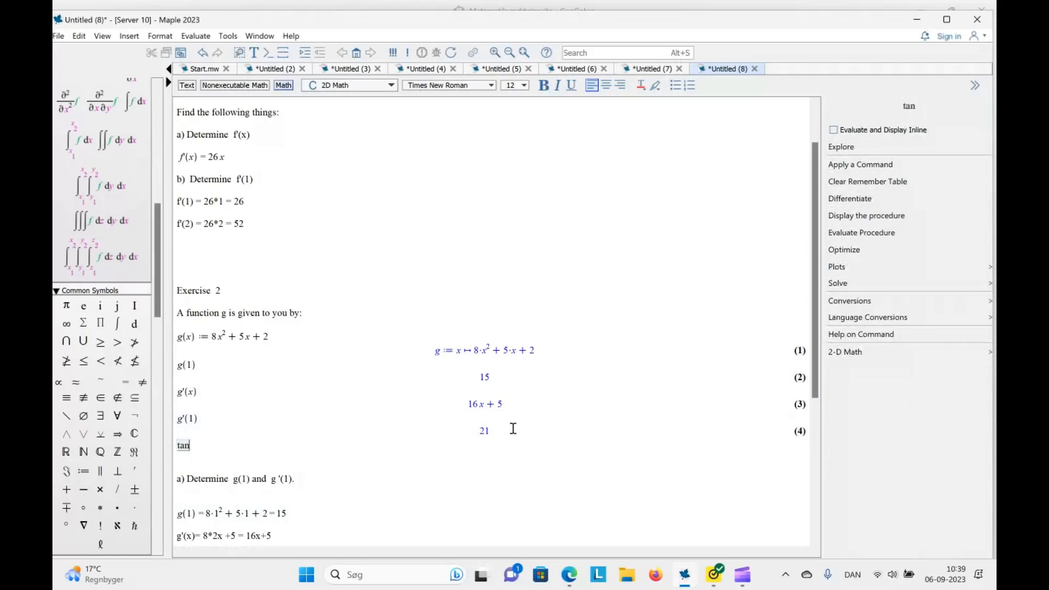
key("BackSpace")
type("g")
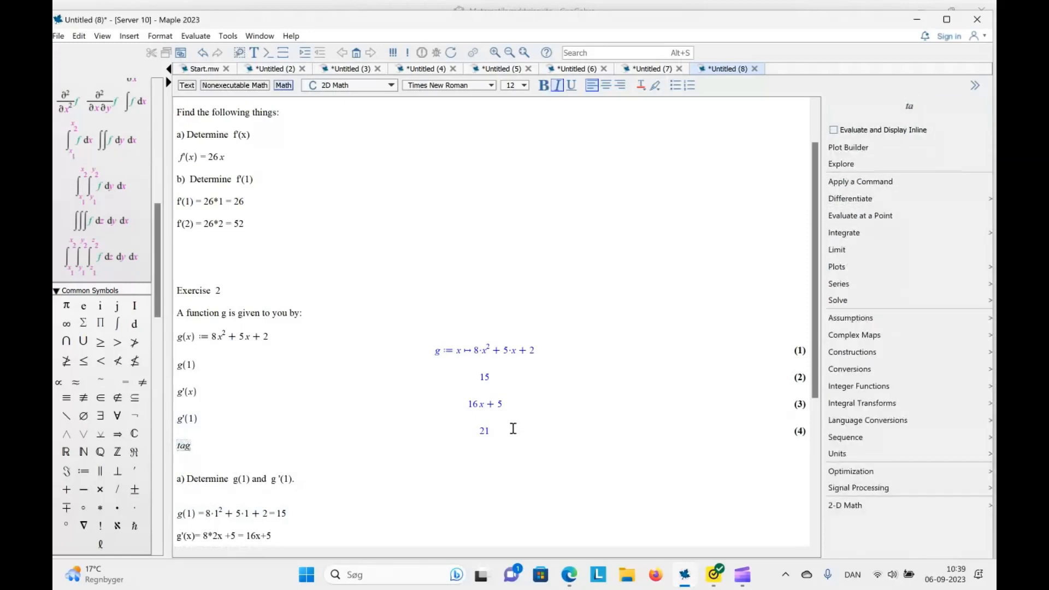
key("BackSpace")
type("ngentline")
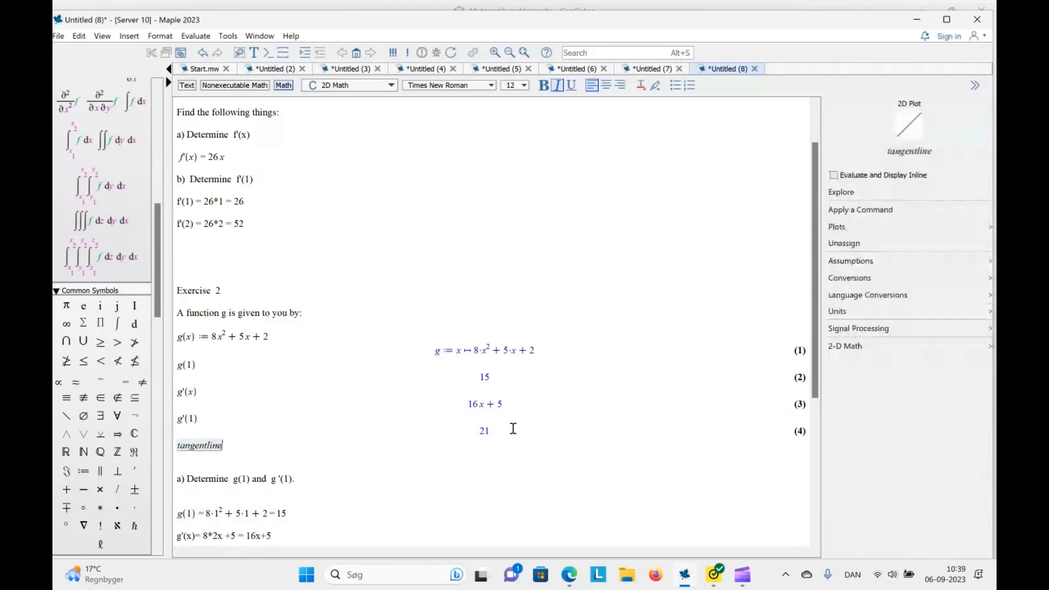
type(":=")
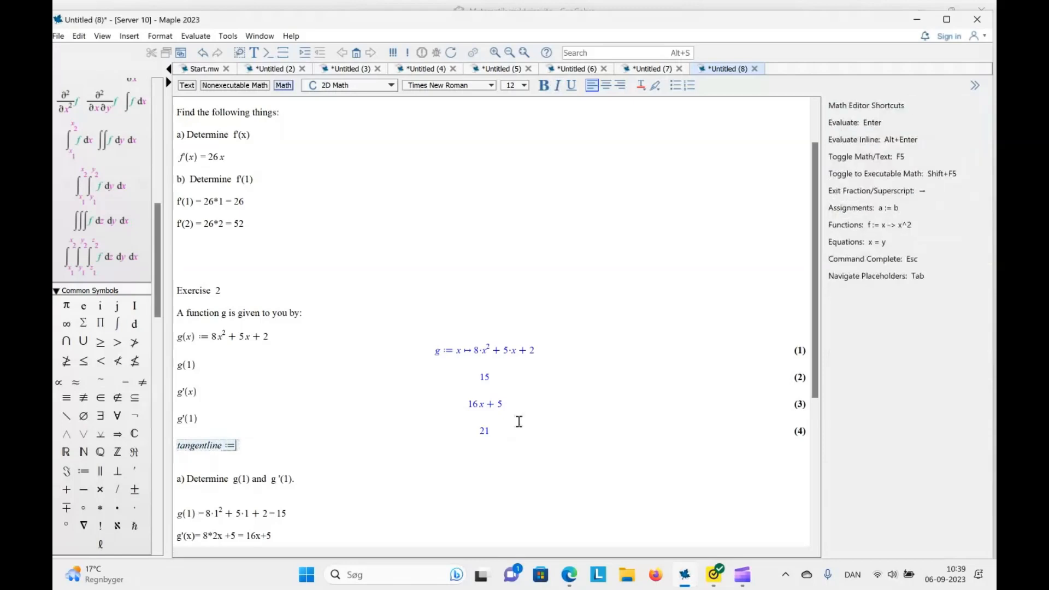
type("15")
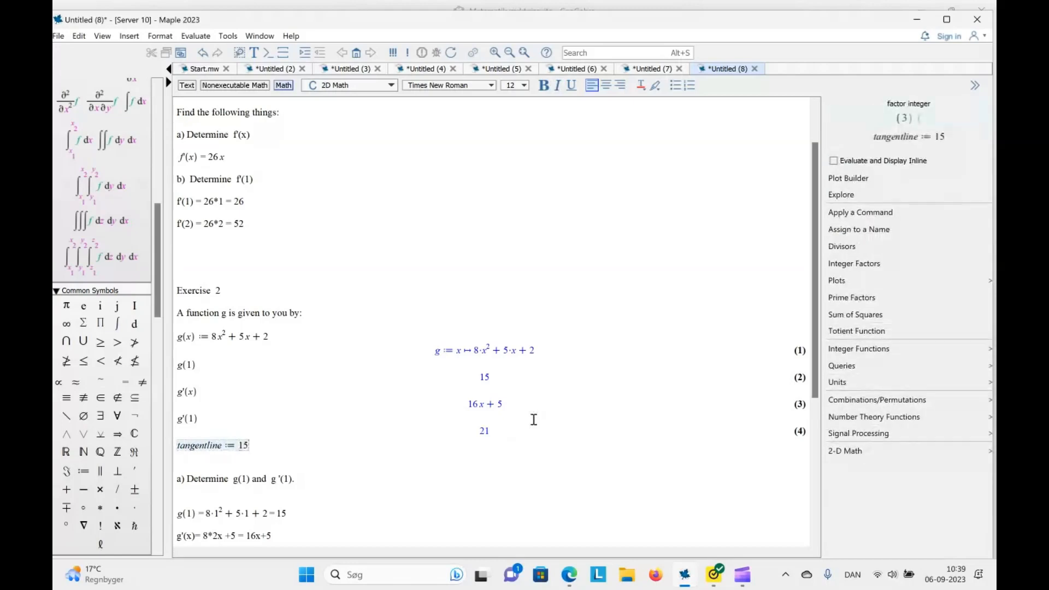
type("+ ")
type("21")
type("*")
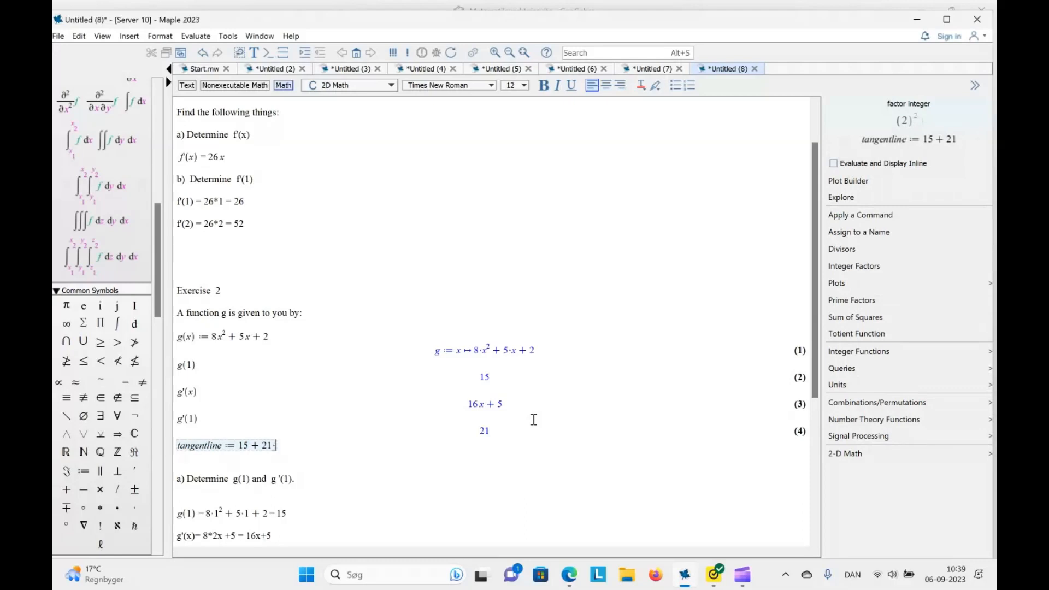
type("(")
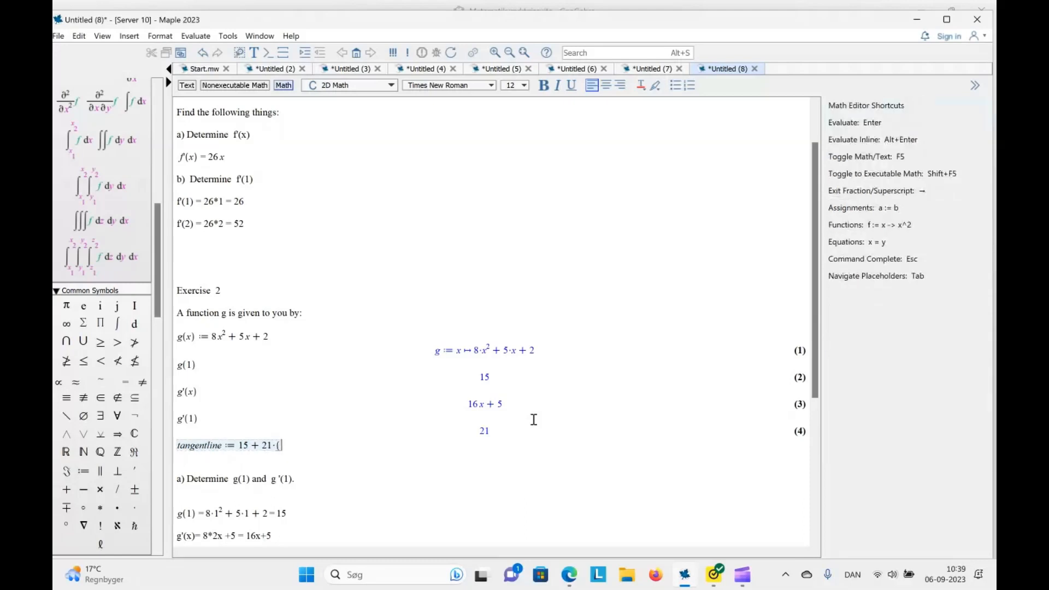
type("x")
type("-")
type("1)")
key("Return")
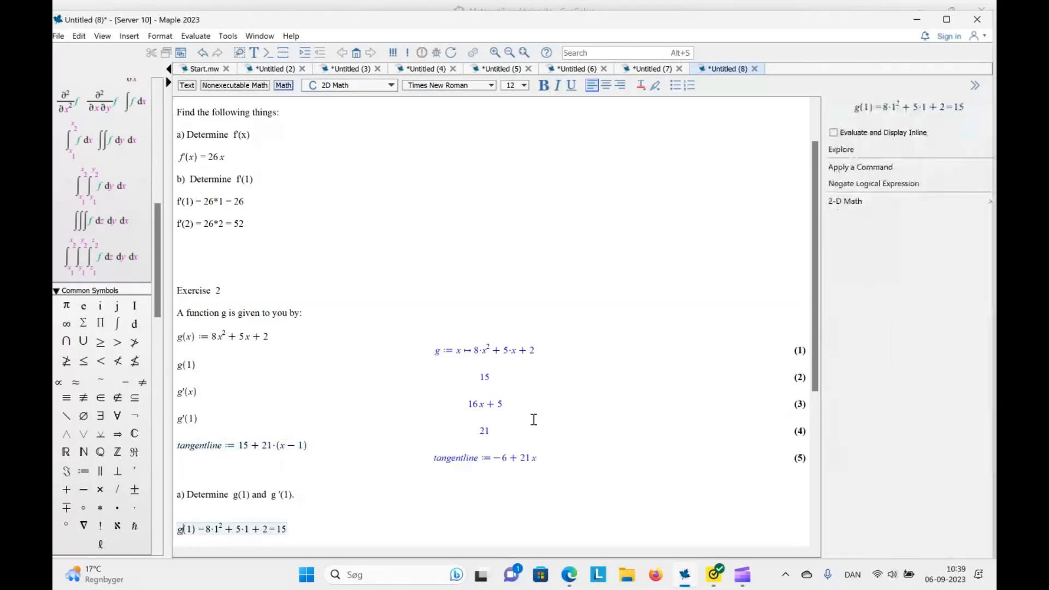
Switch to GeoGebra in the browser and graph the function 8x^2 + 5x + 2
left_click(571, 576)
left_click(257, 108)
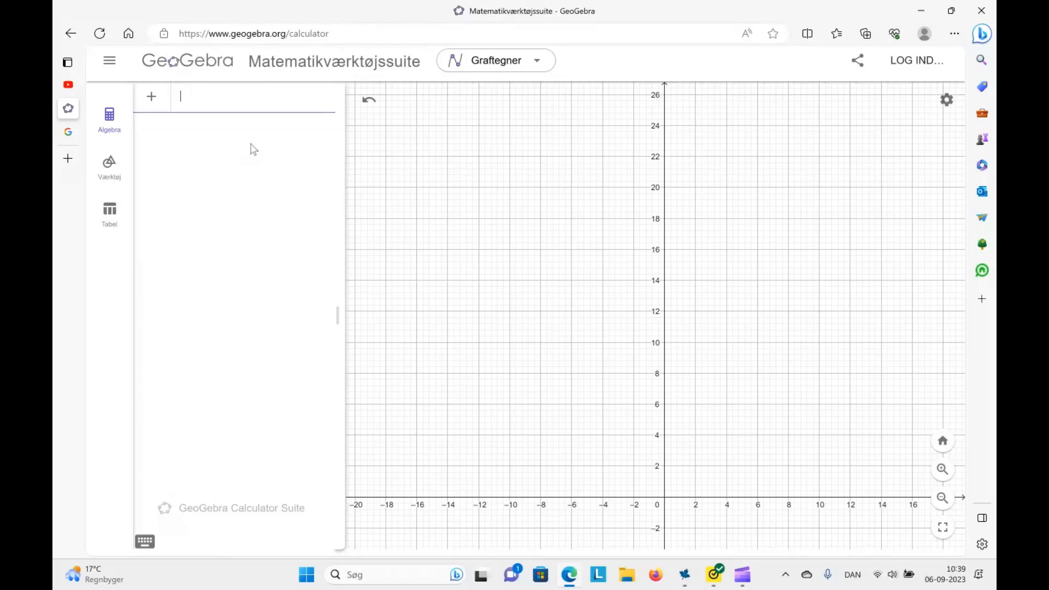
type("8x")
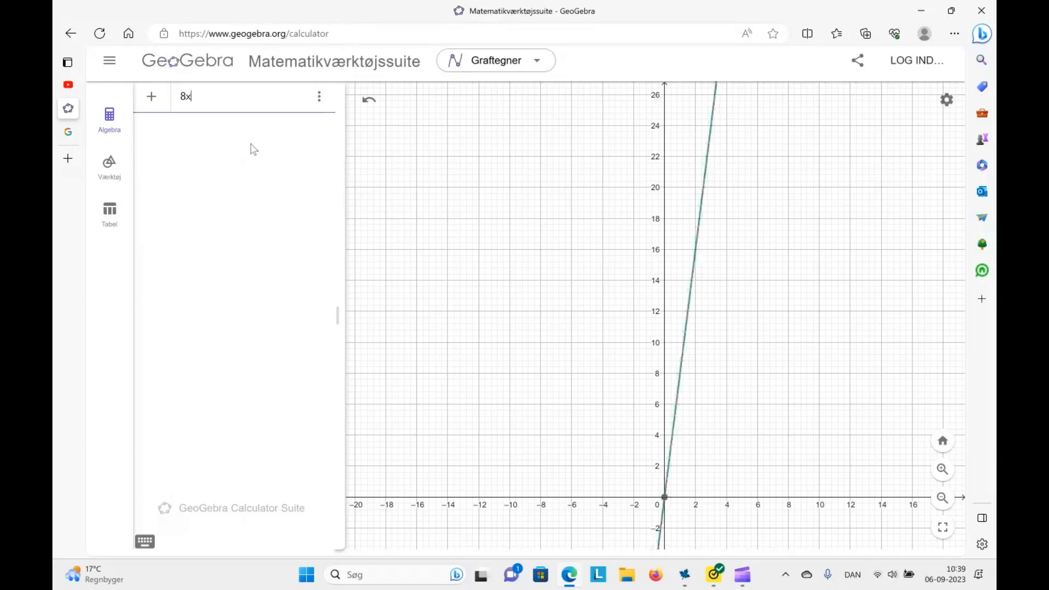
type("^2+")
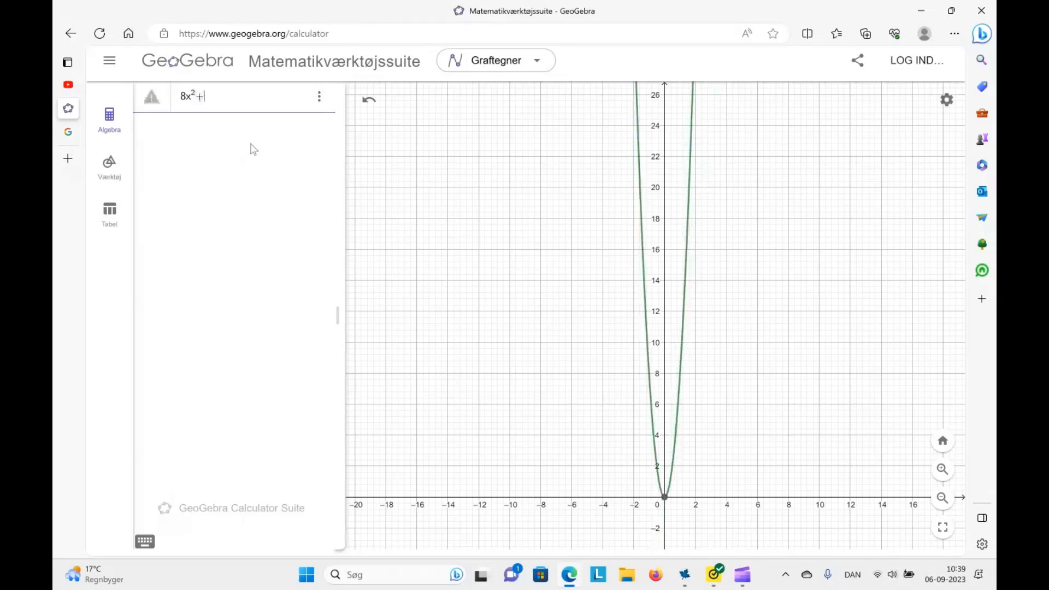
type("5x-")
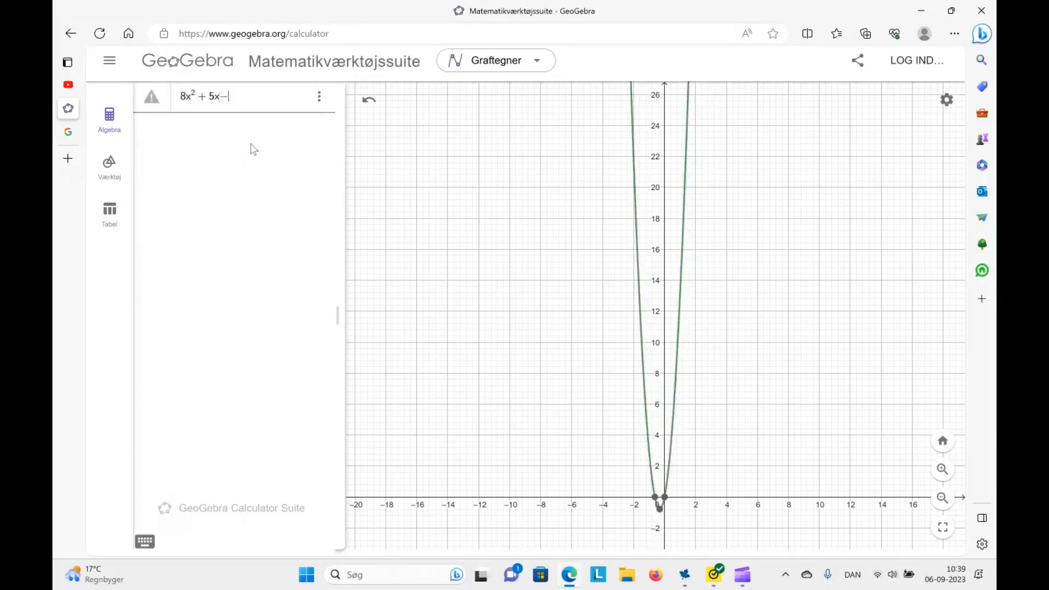
key("BackSpace")
key("BackSpace")
type("x + 2")
key("Return")
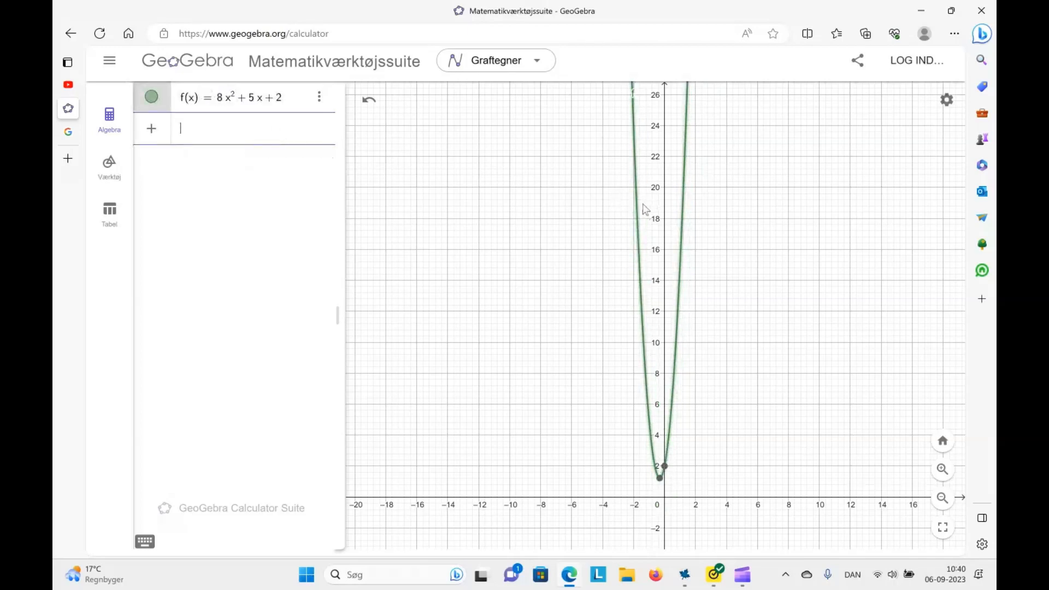
Plot the tangent point (1, 15) as a new entry below the function
left_click(268, 141)
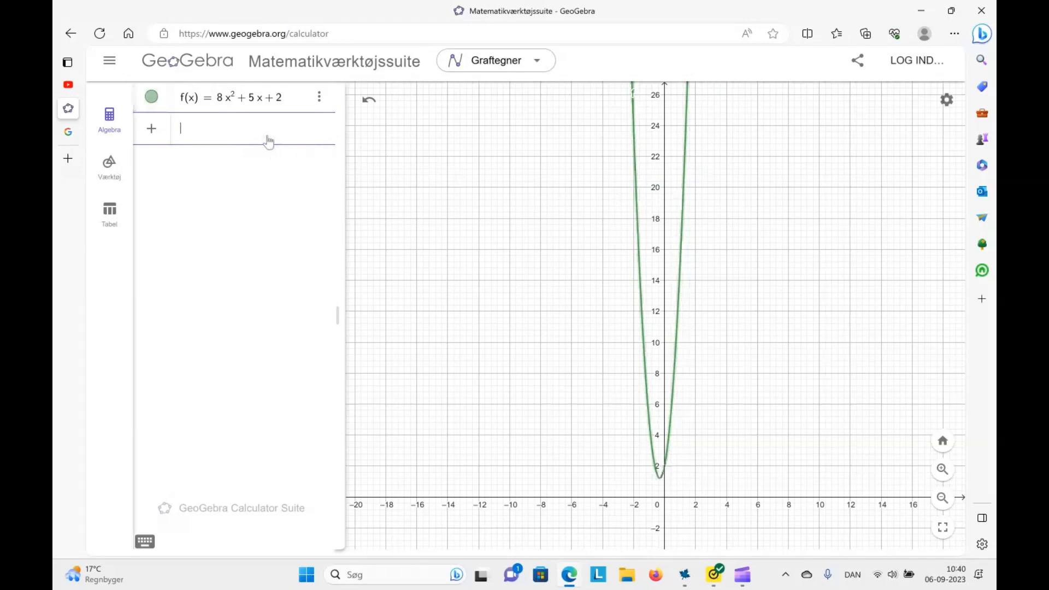
type("(1, 15")
key("Return")
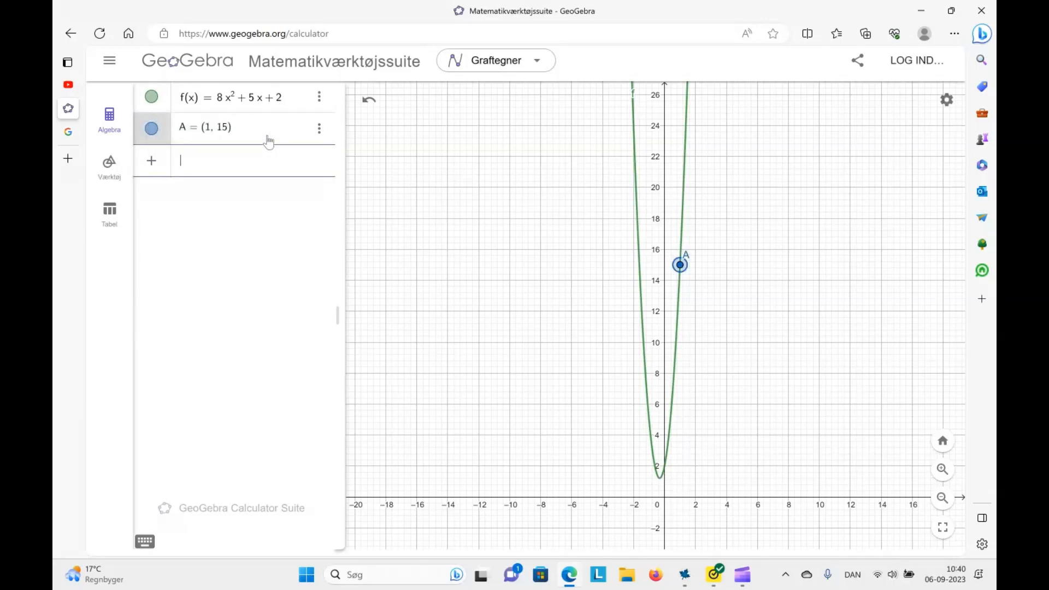
Graph the tangent line 21x − 6 as a new entry below the point and return to the Maple worksheet
type("21x-")
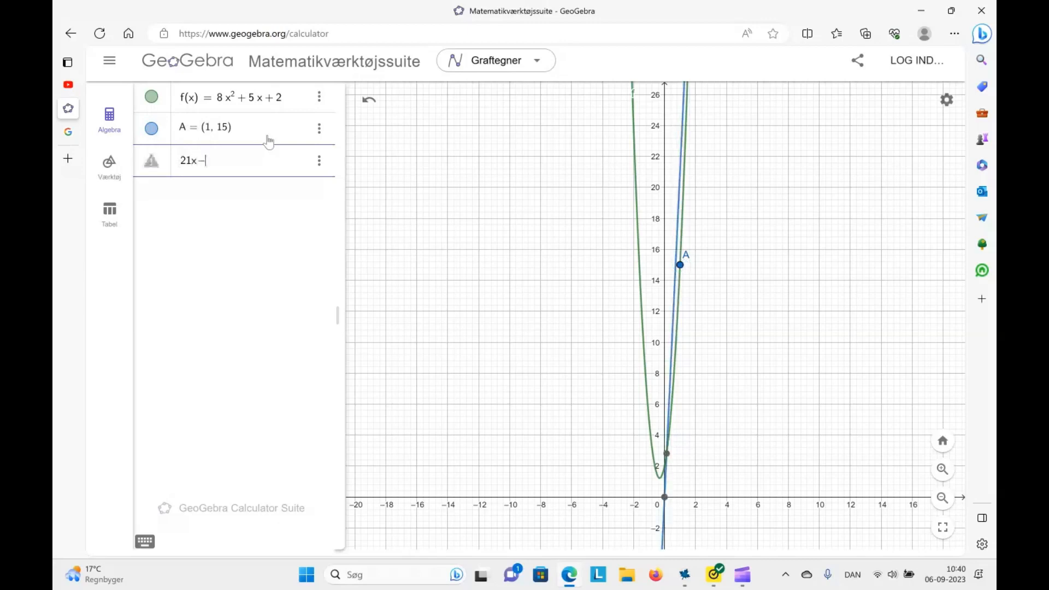
type("6")
key("Return")
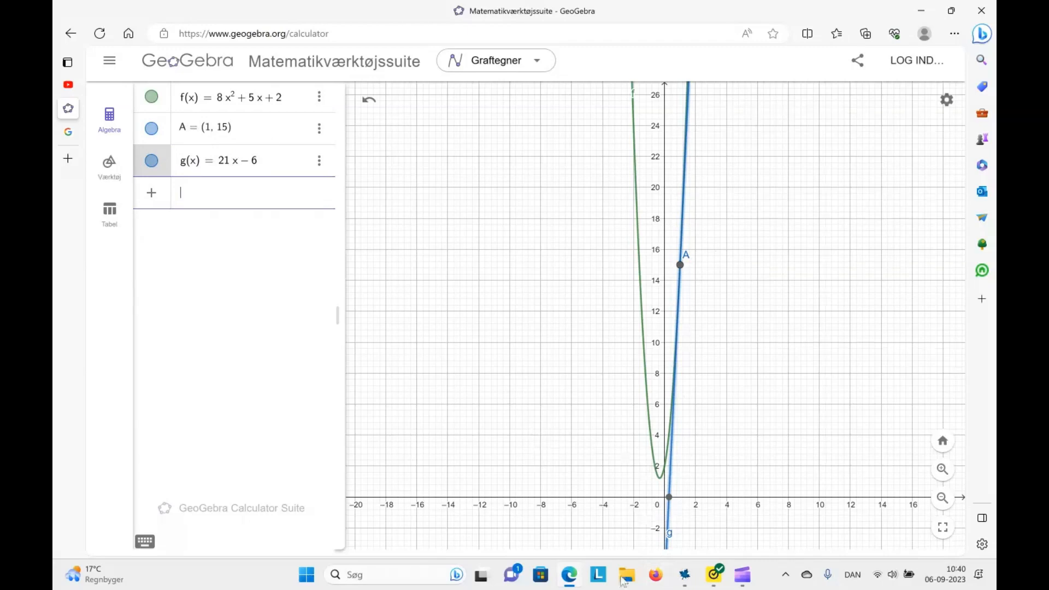
left_click(579, 583)
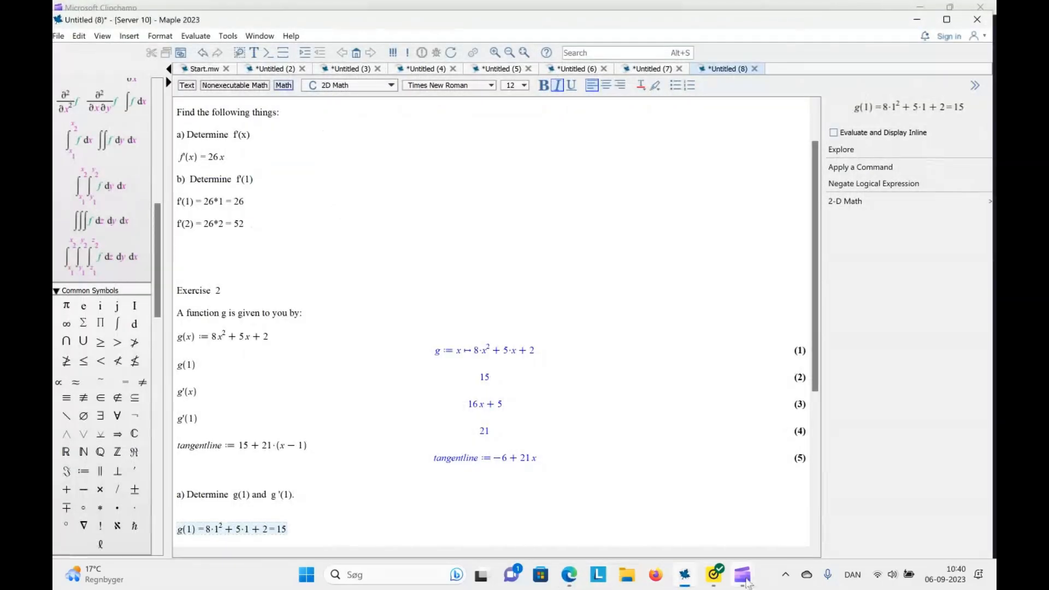